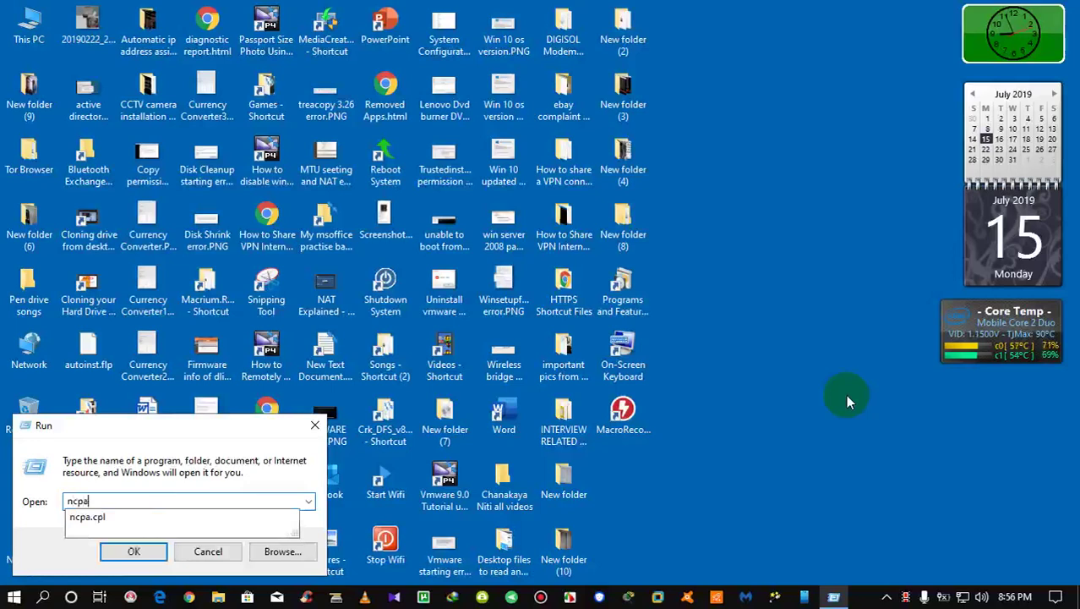
Step: Open Network Connections and bring up the Internet Protocol Version 4 (TCP/IPv4) properties of the Ethernet adapter
{"action": "key", "text": "Return"}
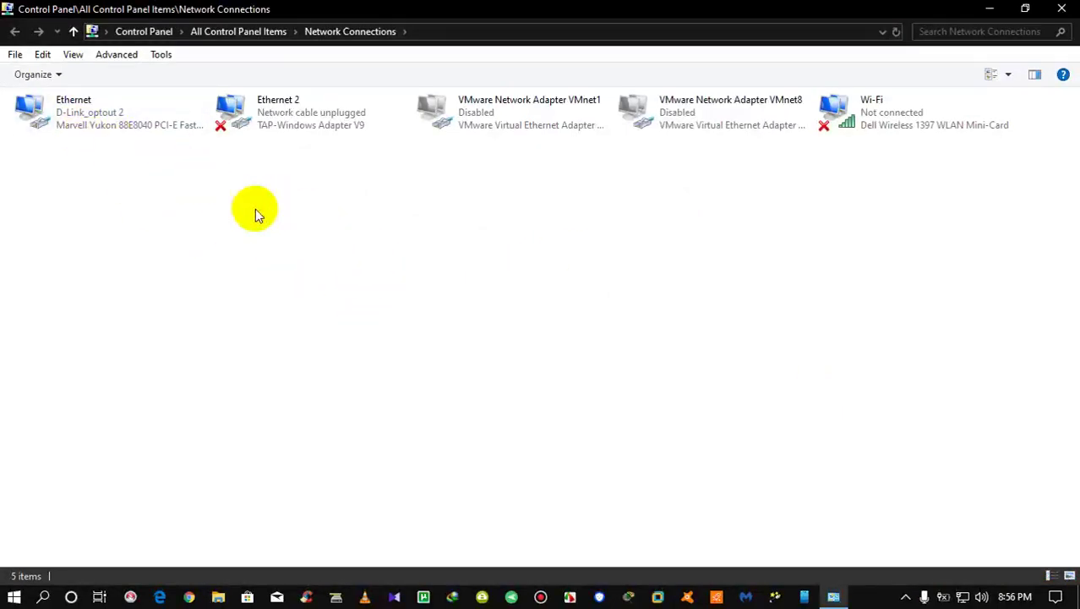
{"action": "left_click", "coordinate": [72, 95]}
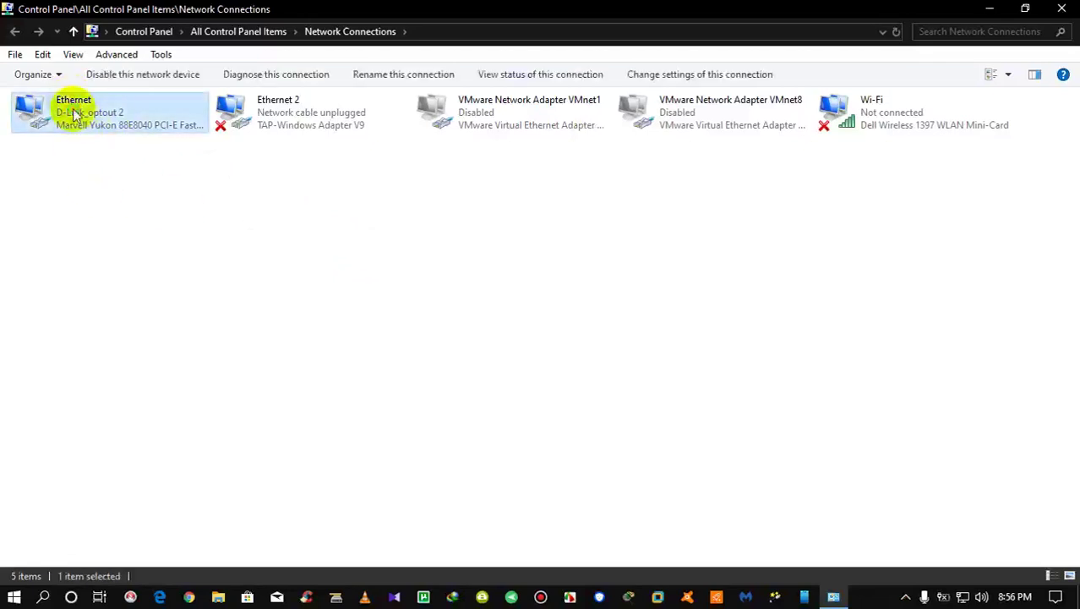
{"action": "right_click", "coordinate": [73, 112]}
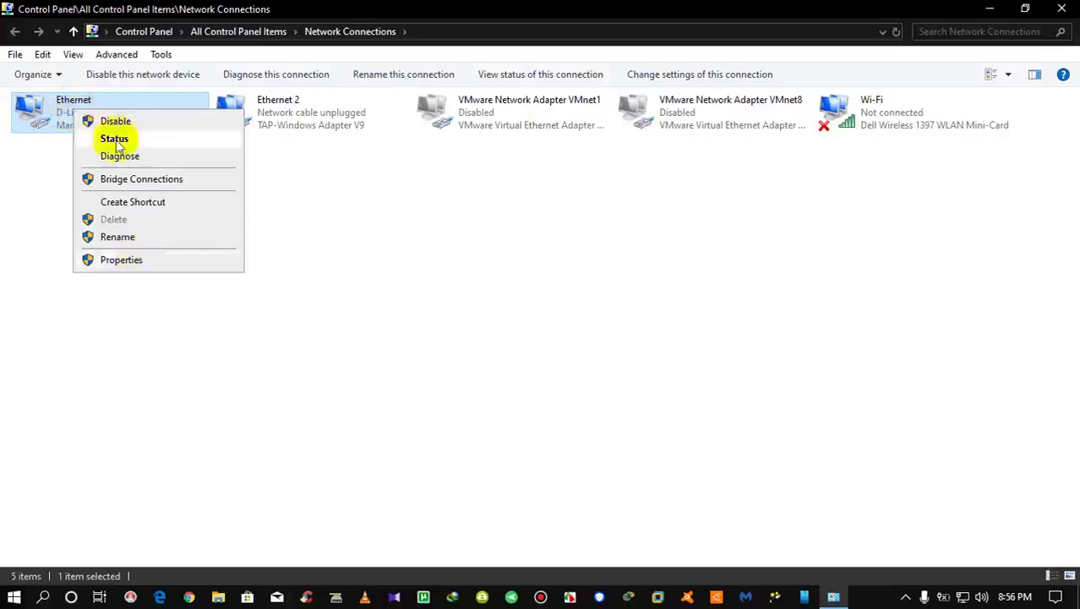
{"action": "left_click", "coordinate": [122, 260]}
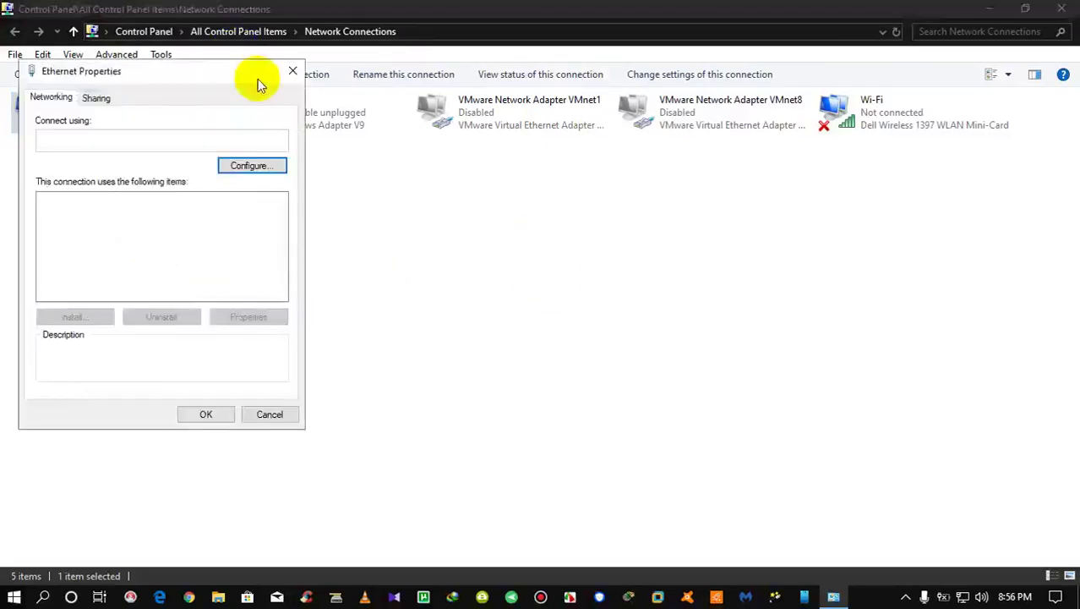
{"action": "left_click_drag", "start_coordinate": [202, 75], "coordinate": [557, 104]}
{"action": "left_click", "coordinate": [530, 285]}
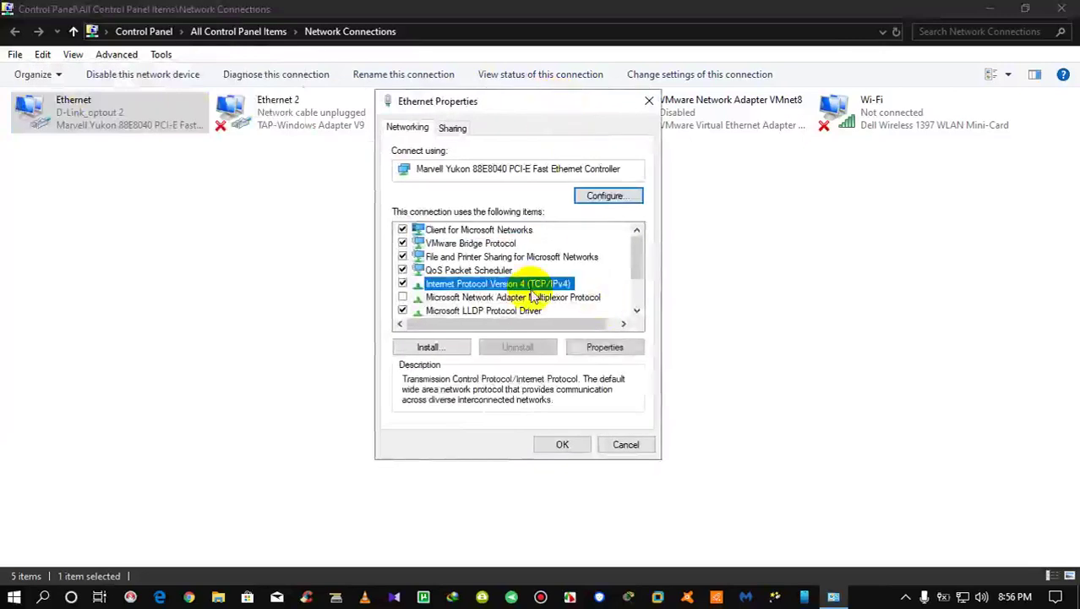
{"action": "left_click", "coordinate": [618, 350]}
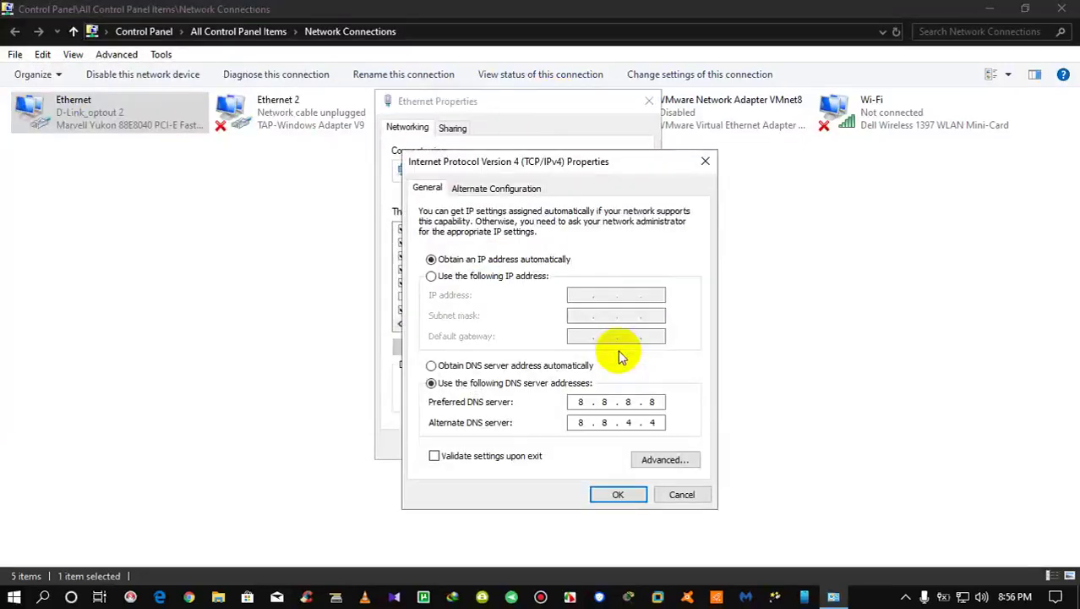
Step: Assign the static IP address 192.168.1.23 with subnet mask 255.255.255.0 and default gateway 192.168.1.1
{"action": "left_click", "coordinate": [463, 279]}
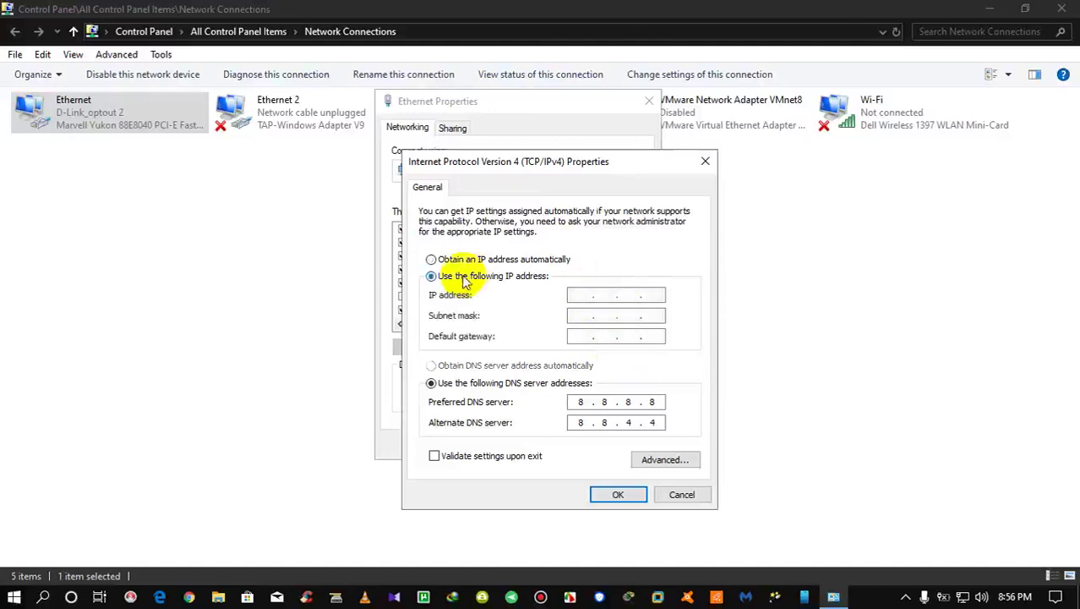
{"action": "left_click", "coordinate": [591, 295]}
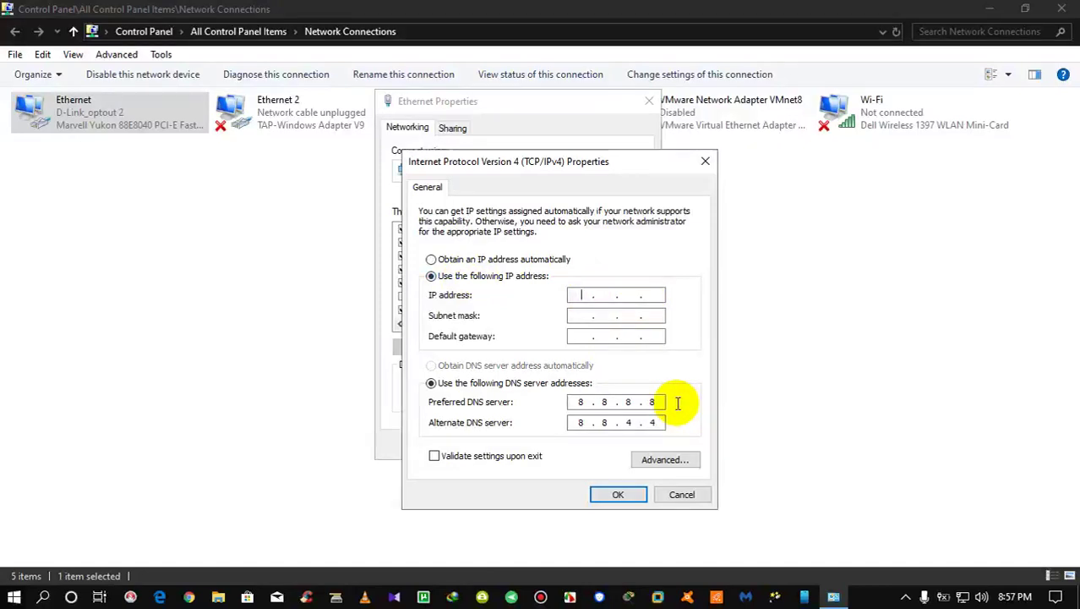
{"action": "type", "text": "192 . 168 . 1 . 23"}
{"action": "key", "text": "Tab"}
{"action": "key", "text": "Tab"}
{"action": "type", "text": "192 . "}
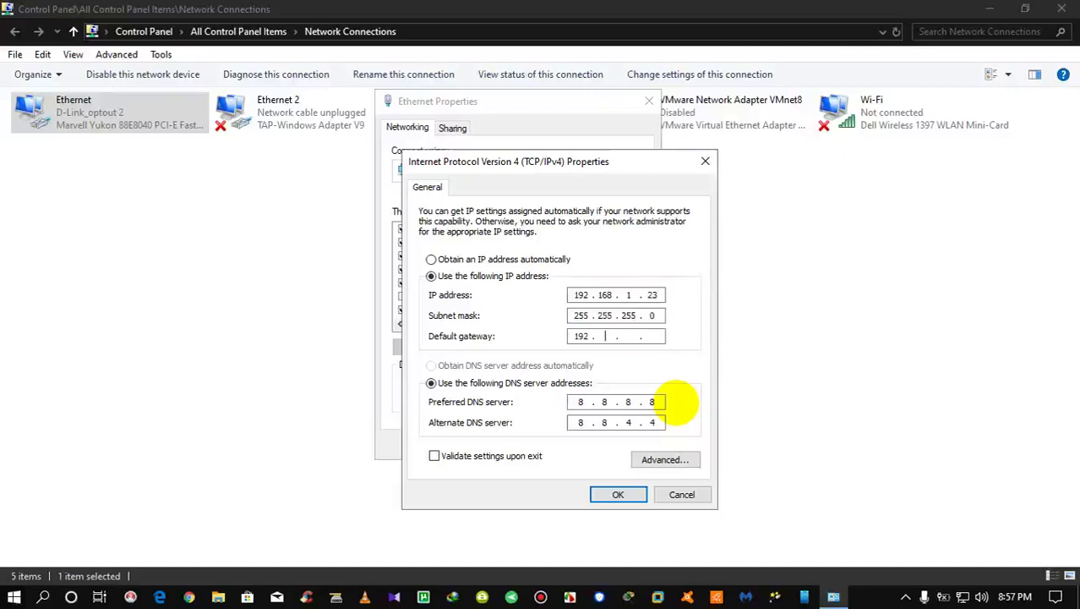
{"action": "type", "text": "168"}
Step: In the advanced TCP/IP settings, add the IP address 192.168.1.67 with subnet mask 255.255.255.0
{"action": "left_click", "coordinate": [655, 459]}
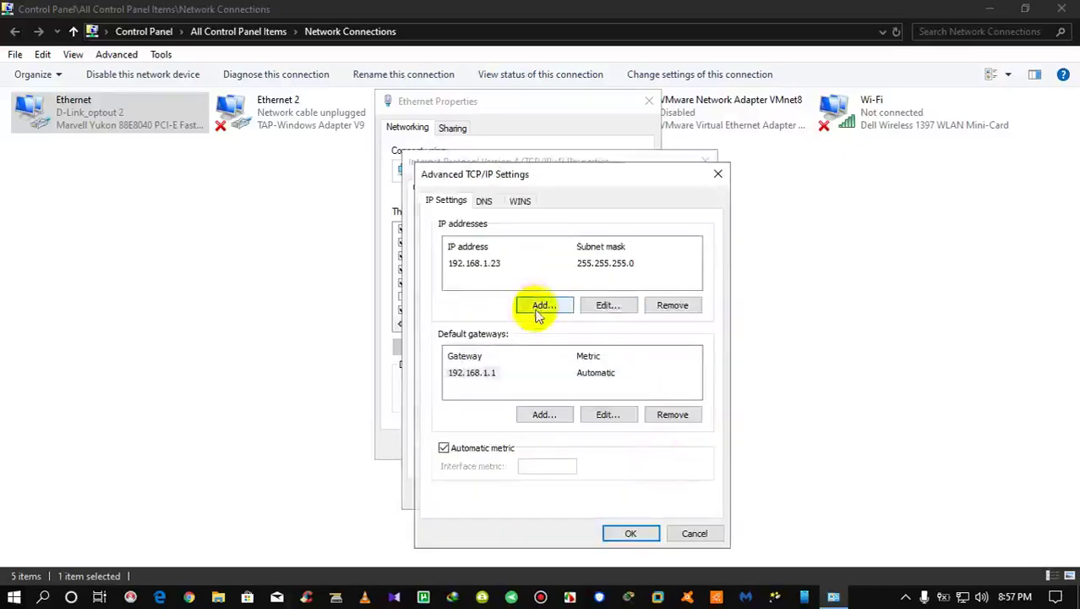
{"action": "left_click", "coordinate": [539, 309]}
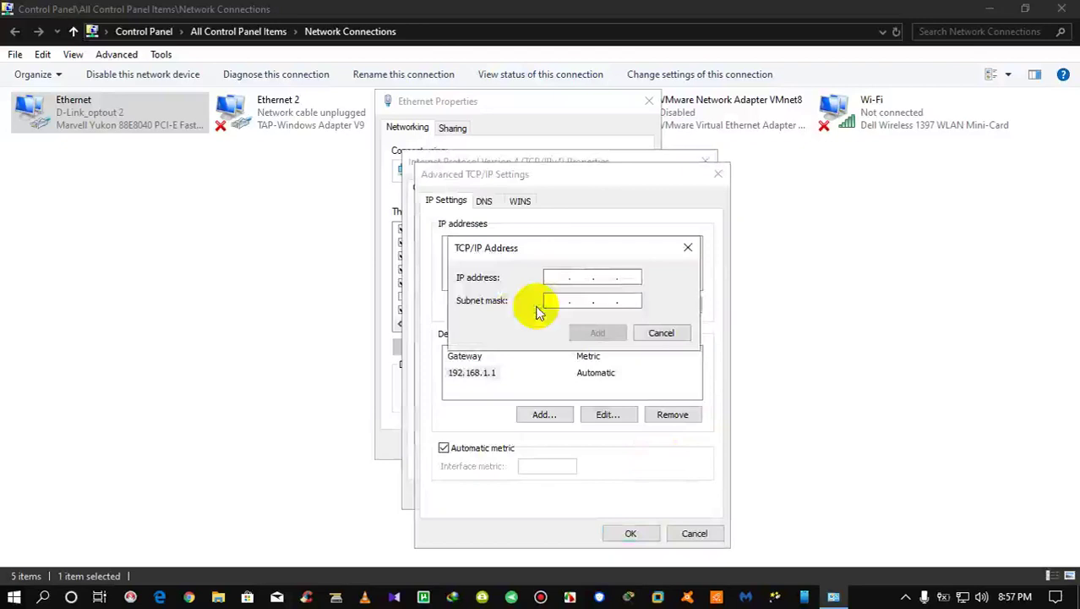
{"action": "type", "text": "192 . 1"}
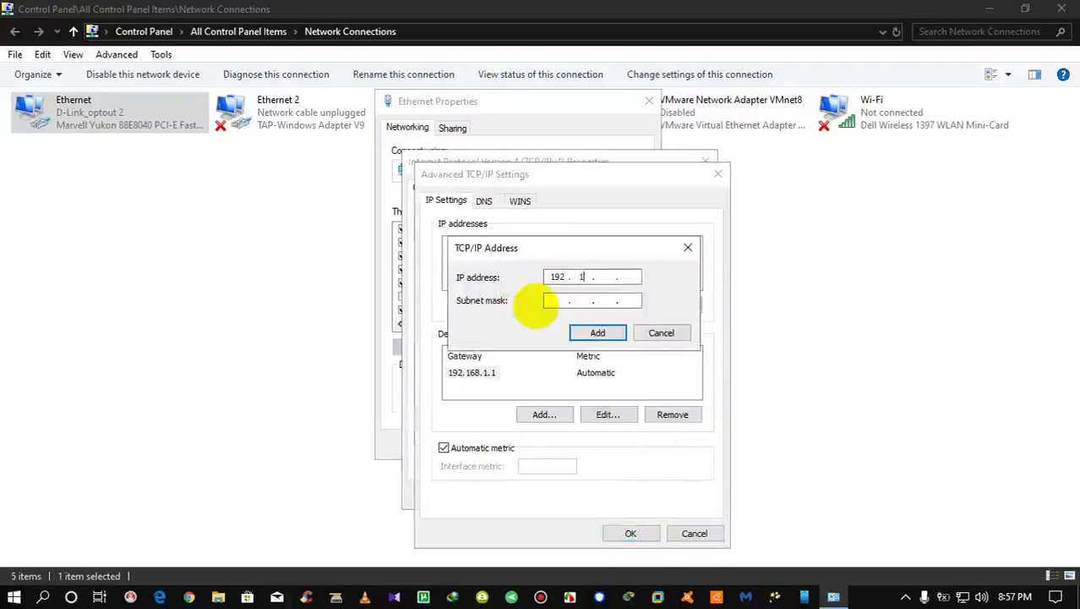
{"action": "type", "text": "68 . "}
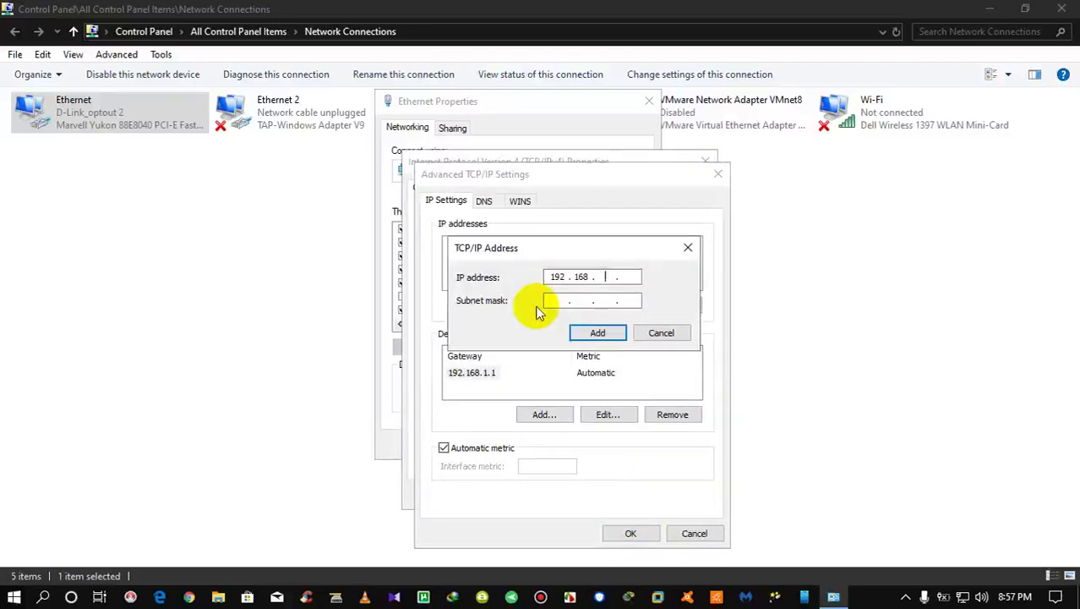
{"action": "type", "text": "1 . 67"}
{"action": "key", "text": "Tab"}
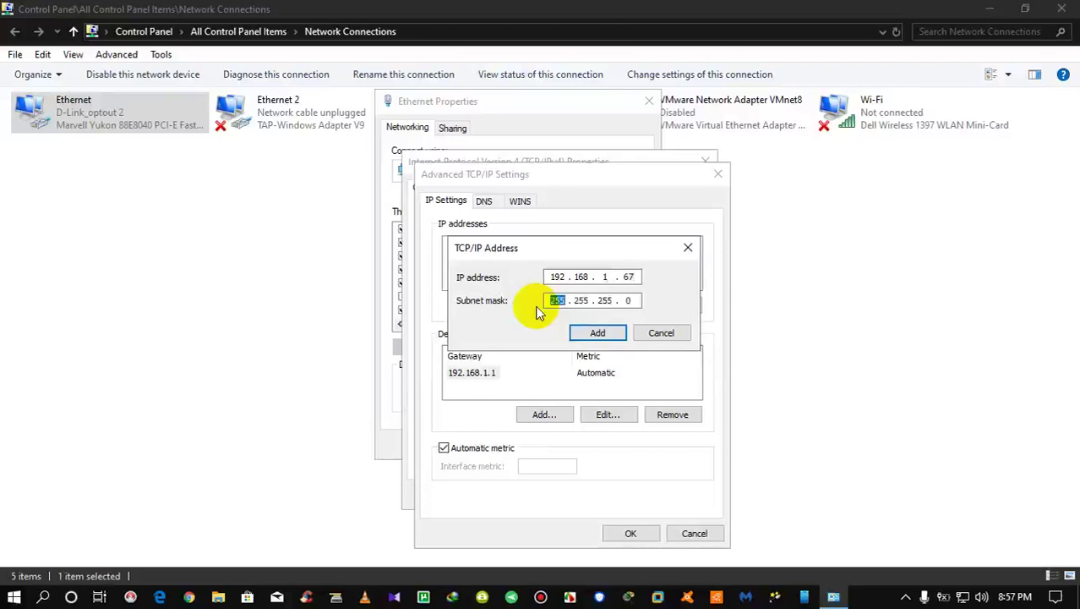
{"action": "left_click", "coordinate": [600, 332]}
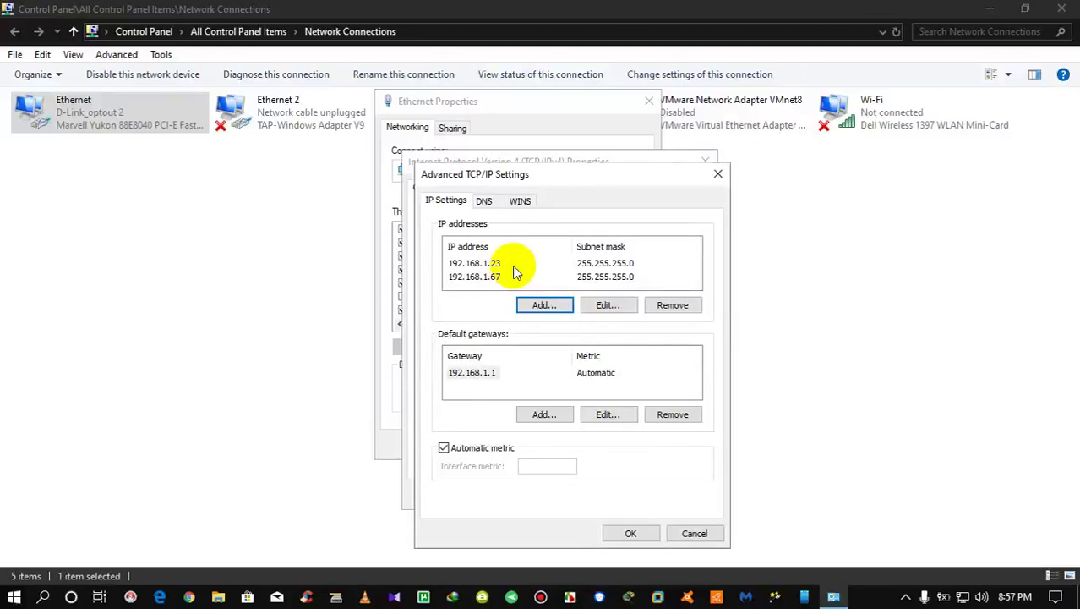
Step: Add the IP address 10.0.0.4 with subnet mask 255.0.0.0 to the adapter's address list
{"action": "left_click", "coordinate": [544, 305]}
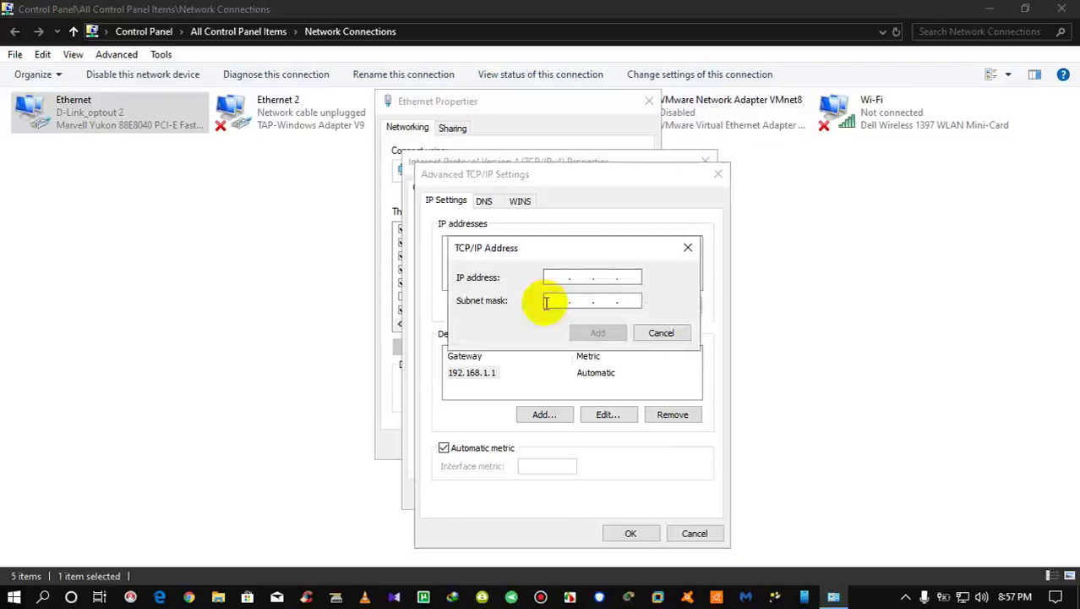
{"action": "type", "text": "10."}
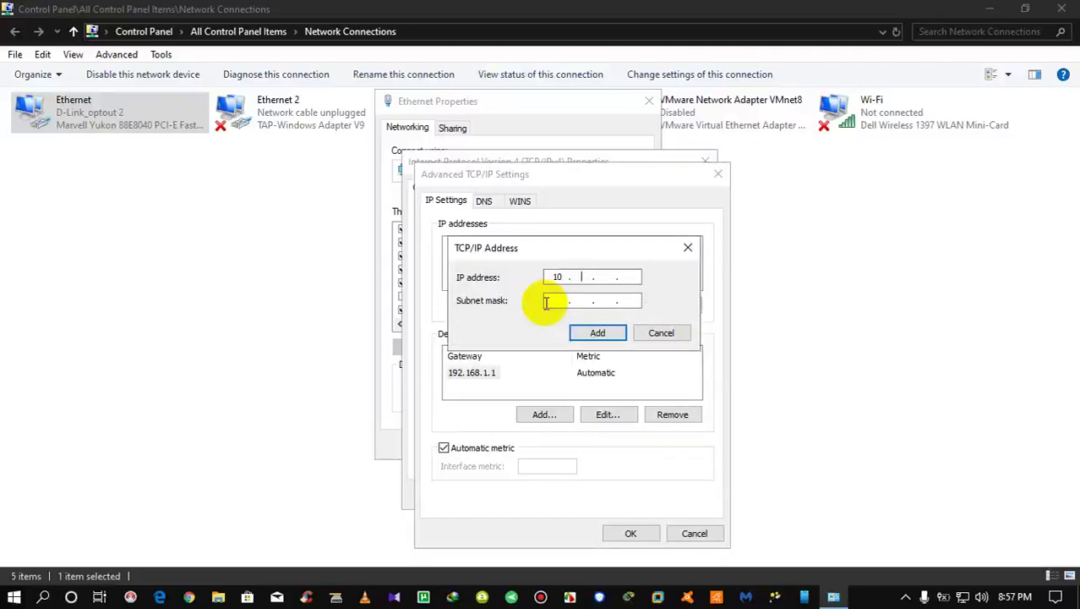
{"action": "type", "text": "0.0.4"}
{"action": "left_click", "coordinate": [546, 302]}
{"action": "left_click", "coordinate": [596, 333]}
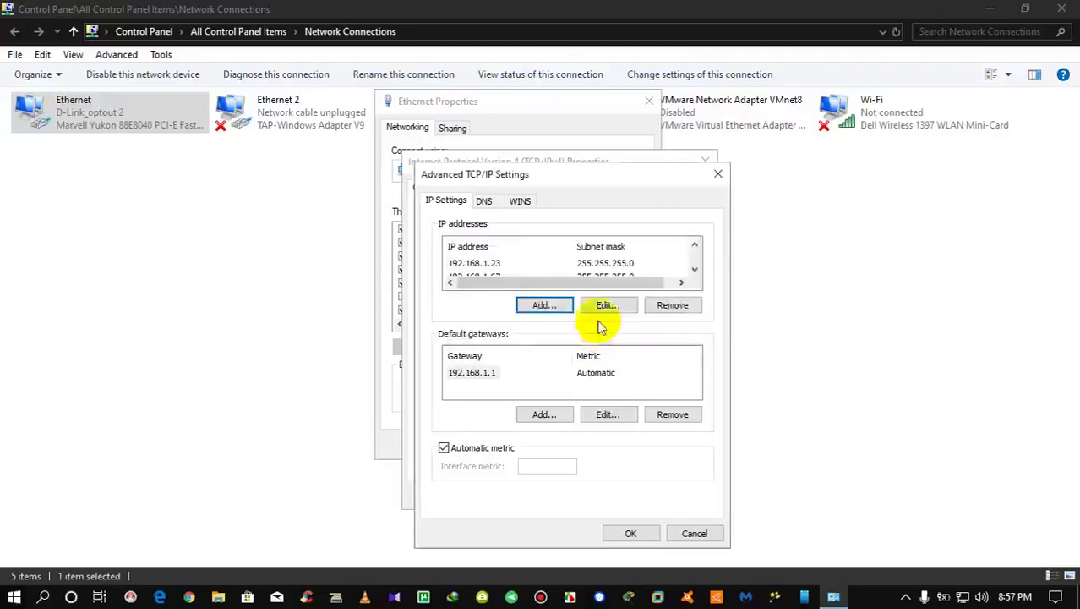
{"action": "left_click", "coordinate": [694, 271]}
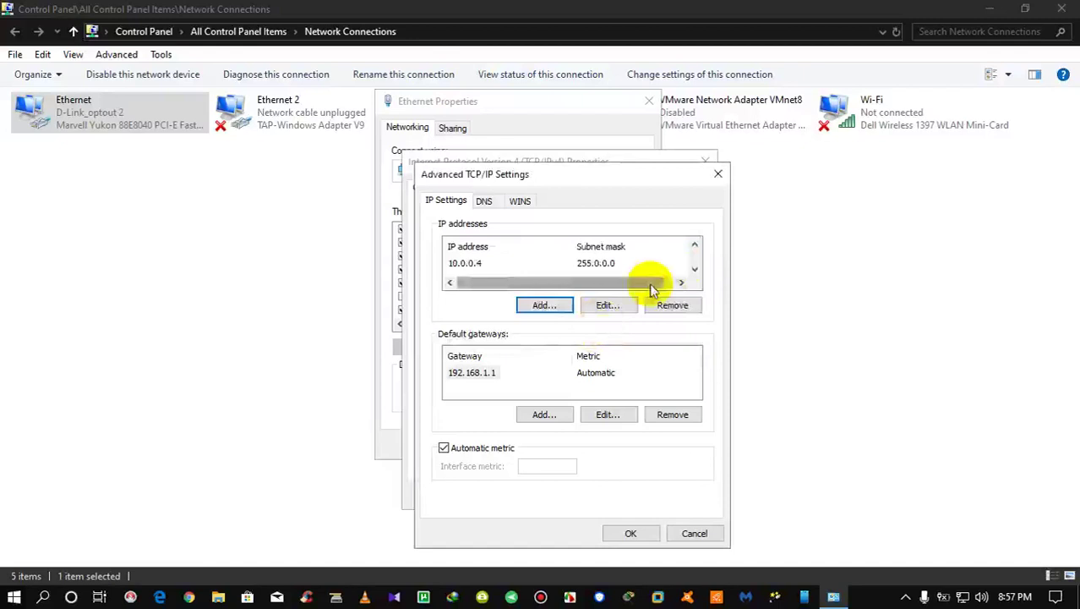
Step: Add the IP address 128.115.116.45 with subnet mask 255.255.0.0 to the adapter's address list
{"action": "left_click", "coordinate": [547, 309]}
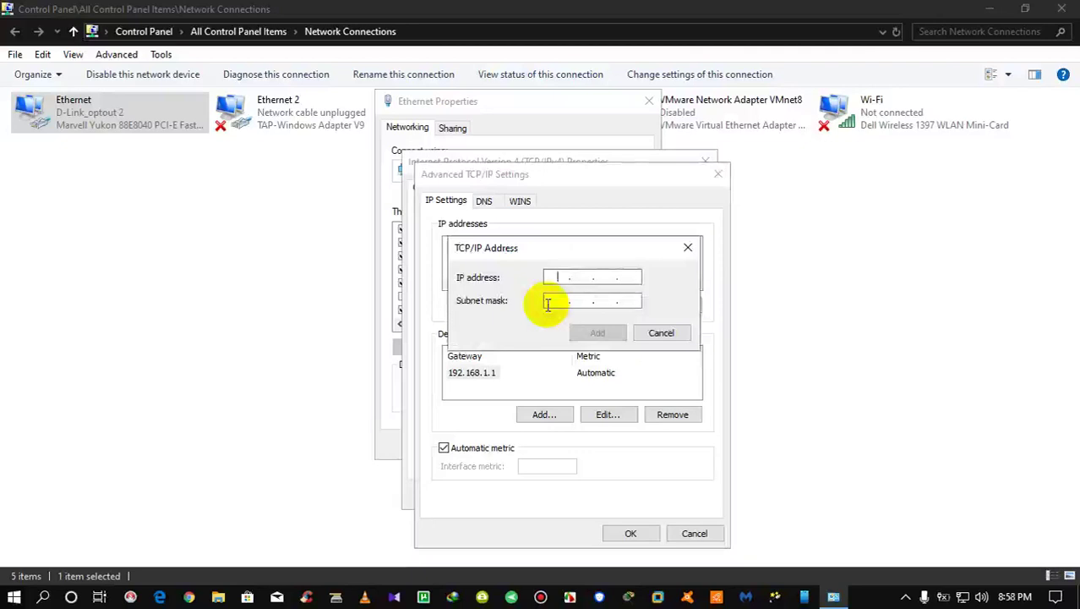
{"action": "type", "text": "128 . "}
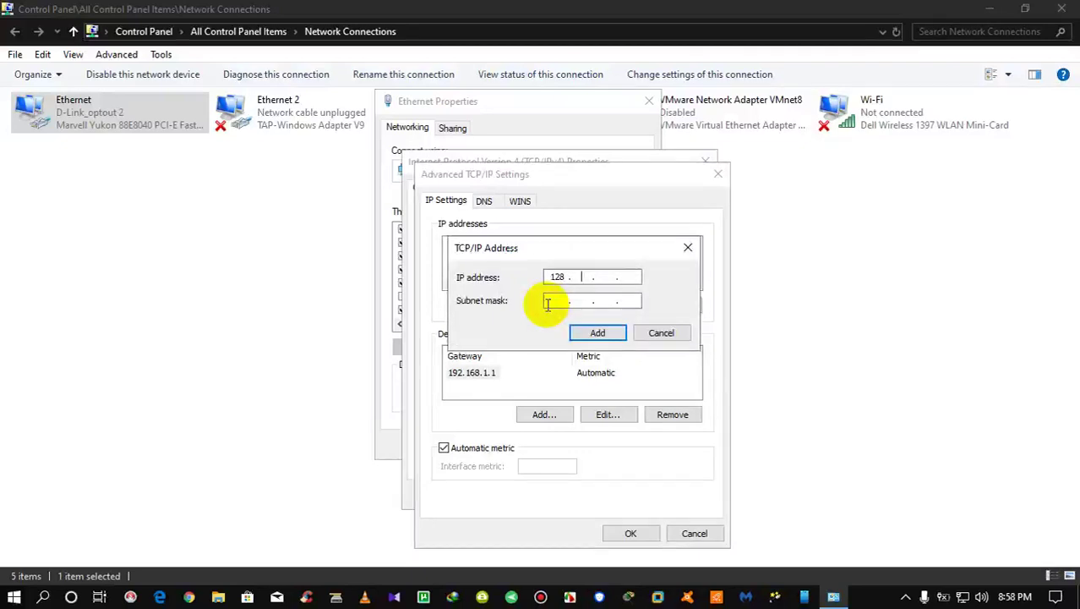
{"action": "type", "text": "171"}
{"action": "key", "text": "BackSpace"}
{"action": "key", "text": "BackSpace"}
{"action": "type", "text": "15 . 116 . 45"}
{"action": "left_click", "coordinate": [547, 304]}
{"action": "left_click", "coordinate": [601, 334]}
{"action": "left_click", "coordinate": [694, 271]}
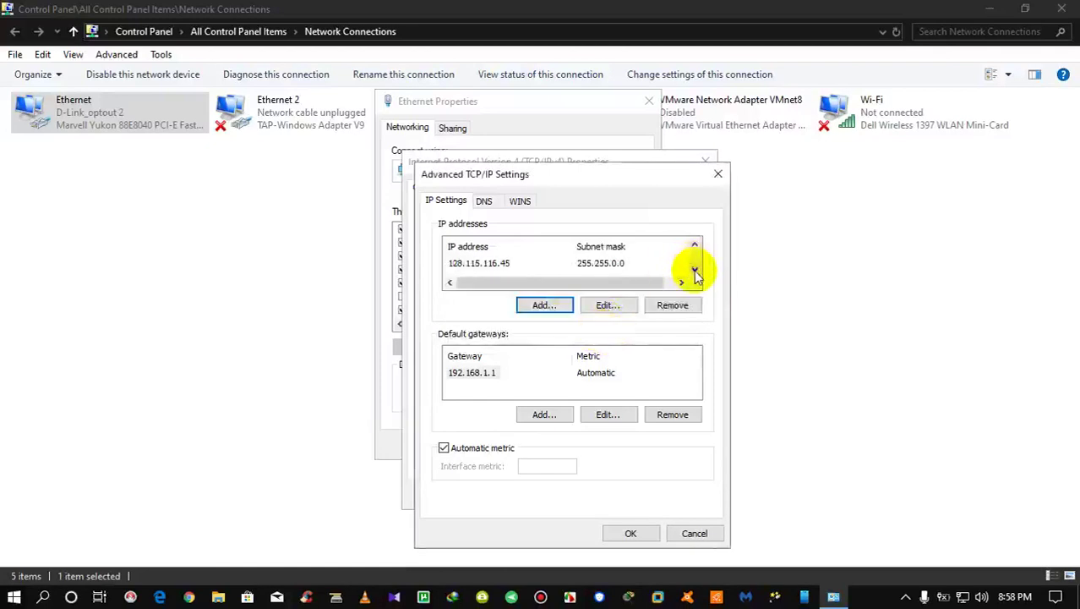
Step: Review all the IP addresses and subnet masks in the adapter's address list
{"action": "left_click", "coordinate": [694, 246]}
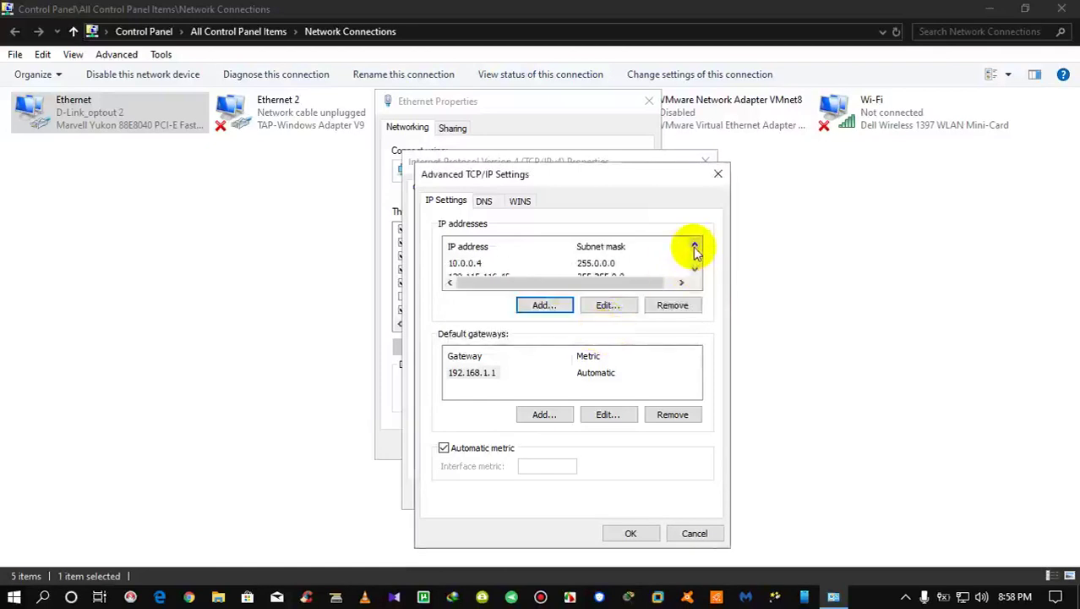
{"action": "left_click", "coordinate": [695, 269]}
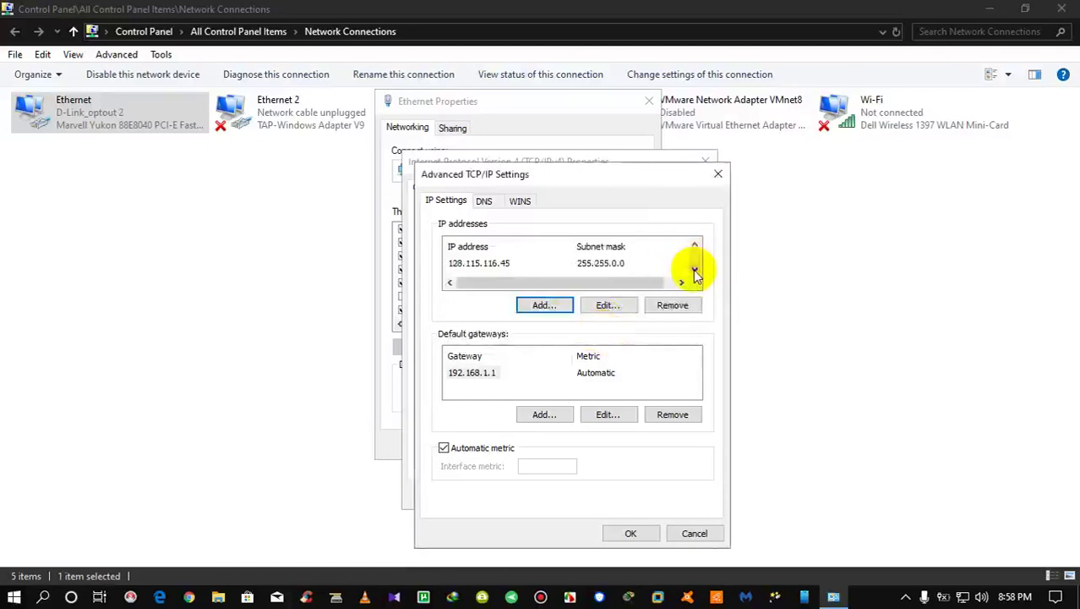
{"action": "left_click", "coordinate": [541, 306]}
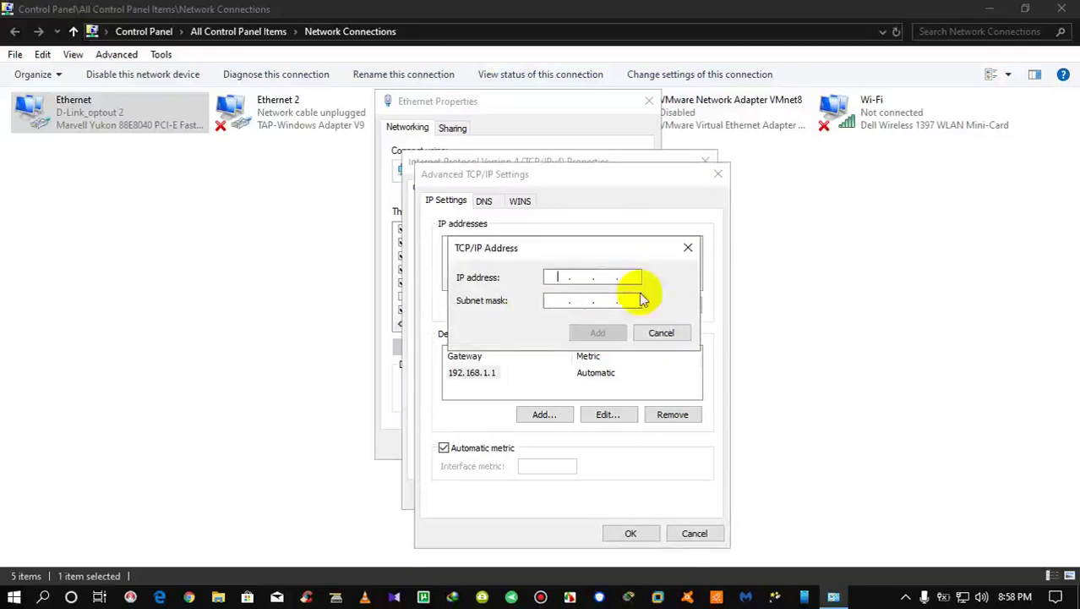
{"action": "left_click", "coordinate": [659, 331]}
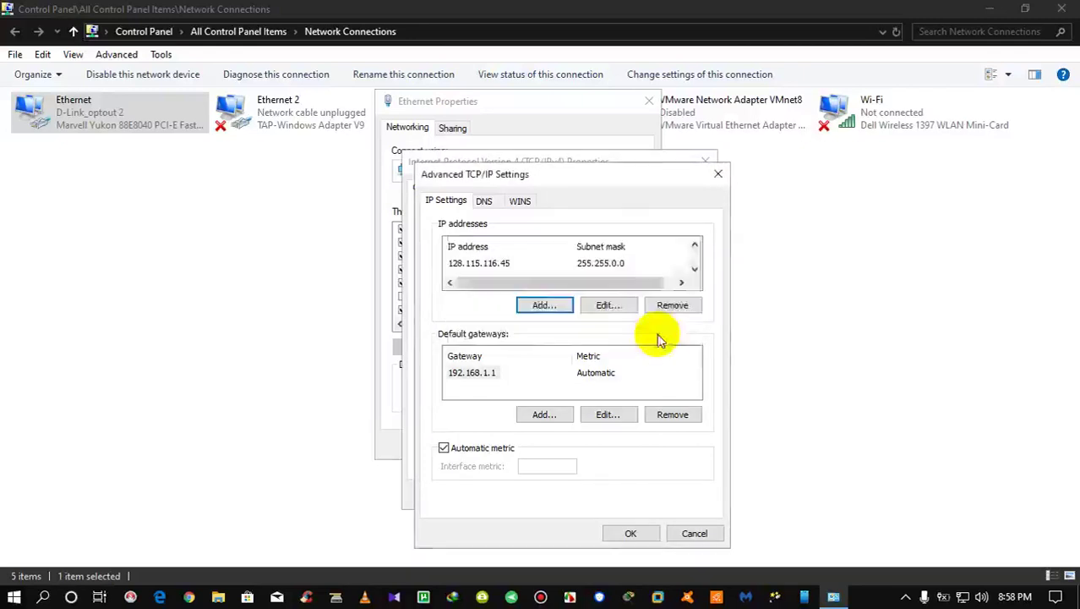
{"action": "left_click", "coordinate": [695, 247]}
{"action": "left_click", "coordinate": [695, 247]}
{"action": "left_click", "coordinate": [695, 247]}
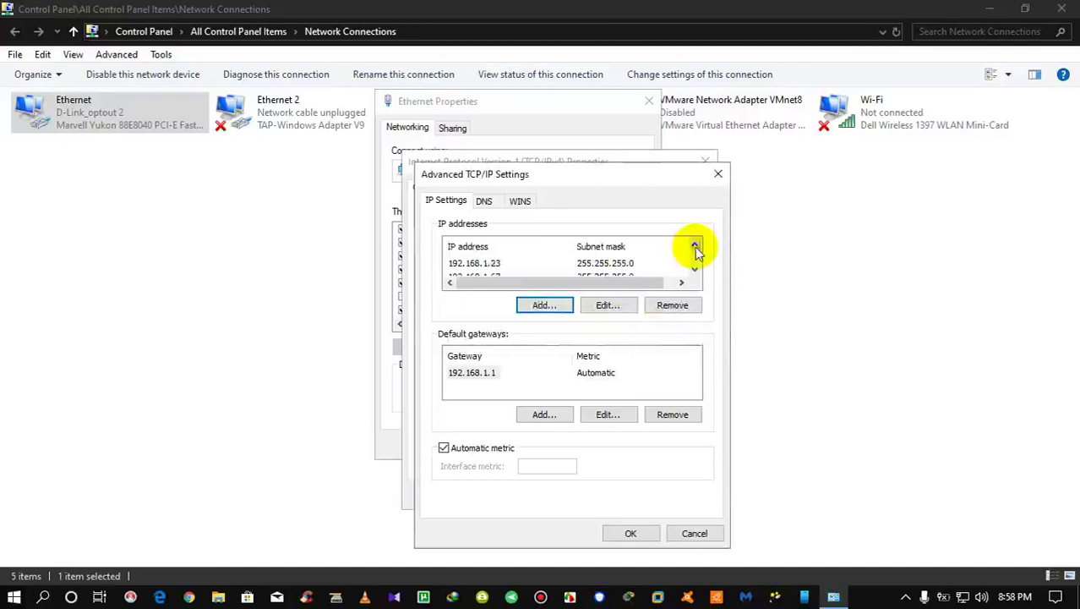
{"action": "left_click", "coordinate": [695, 246]}
{"action": "left_click", "coordinate": [695, 247]}
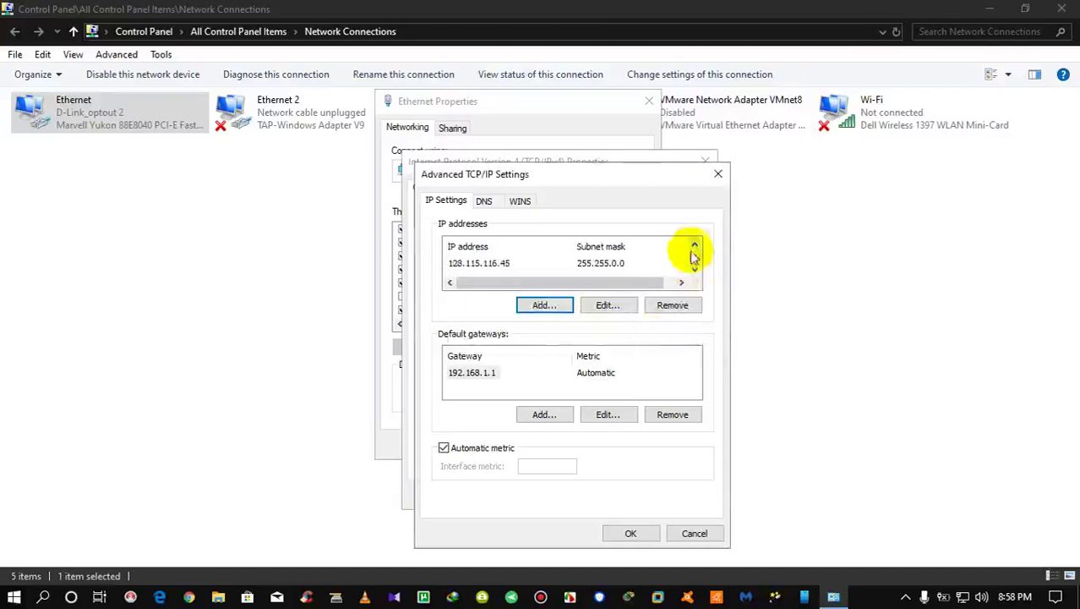
{"action": "scroll", "coordinate": [695, 249], "scroll_direction": "down", "scroll_amount": 2}
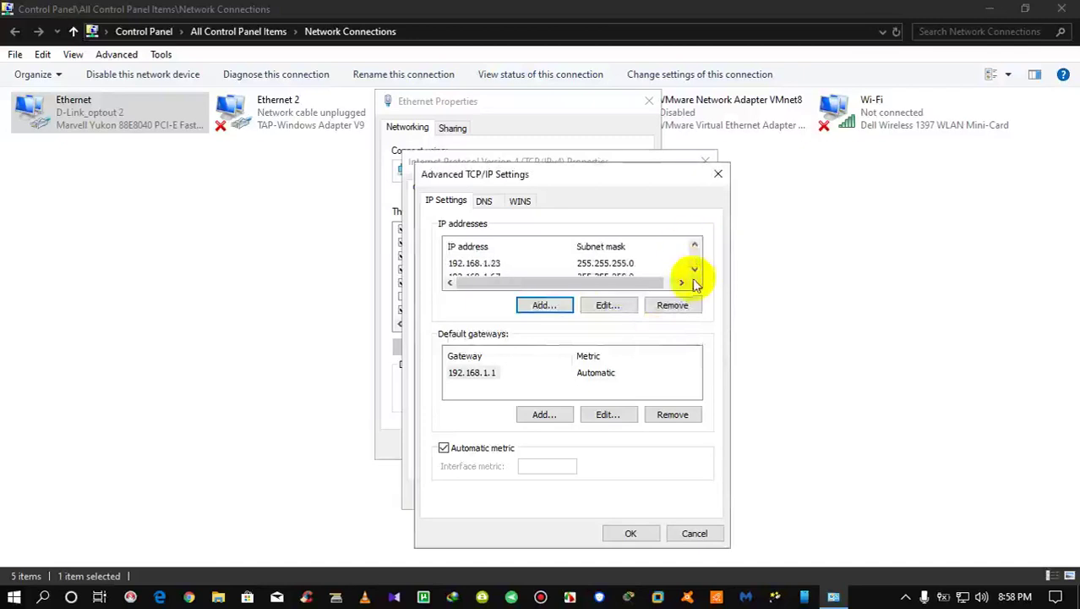
{"action": "left_click", "coordinate": [694, 268]}
{"action": "left_click", "coordinate": [695, 246]}
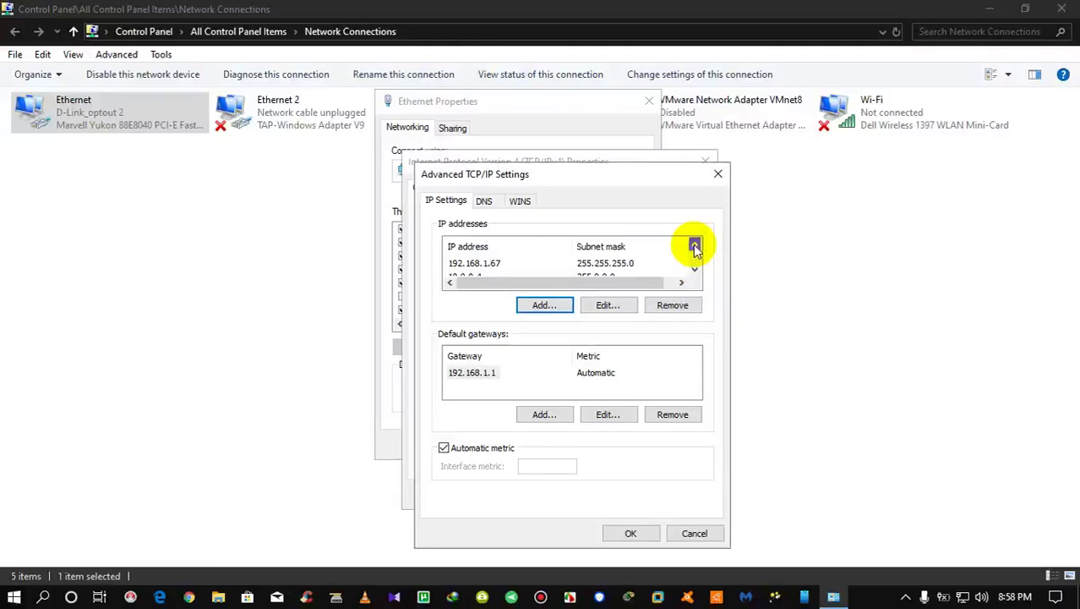
Step: Accept the advanced TCP/IP, IPv4 and Ethernet property changes so the new addresses are applied
{"action": "left_click", "coordinate": [633, 534]}
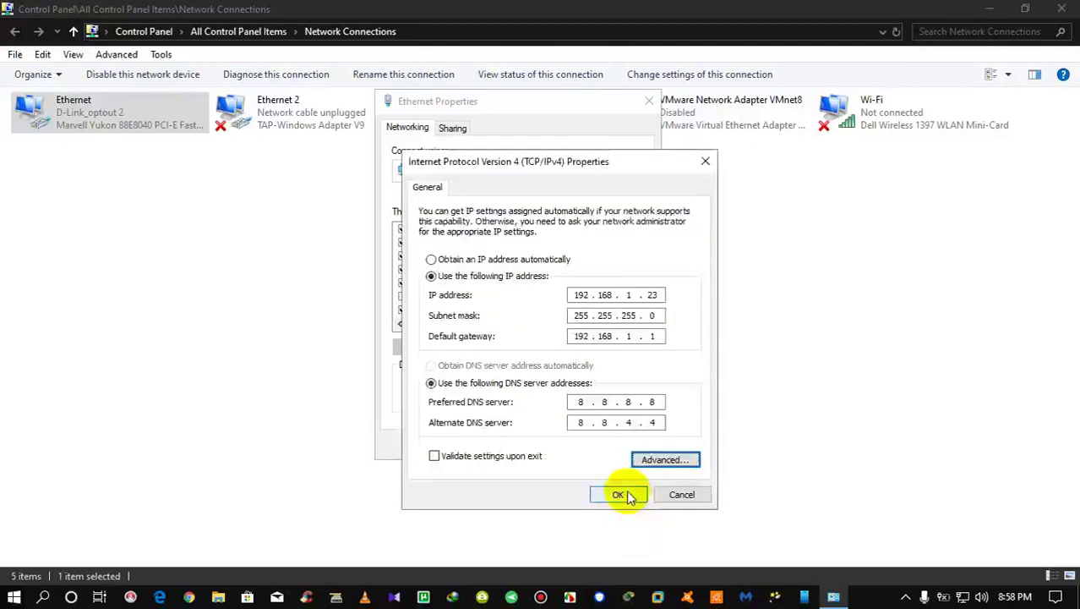
{"action": "left_click", "coordinate": [626, 497]}
{"action": "left_click", "coordinate": [565, 445]}
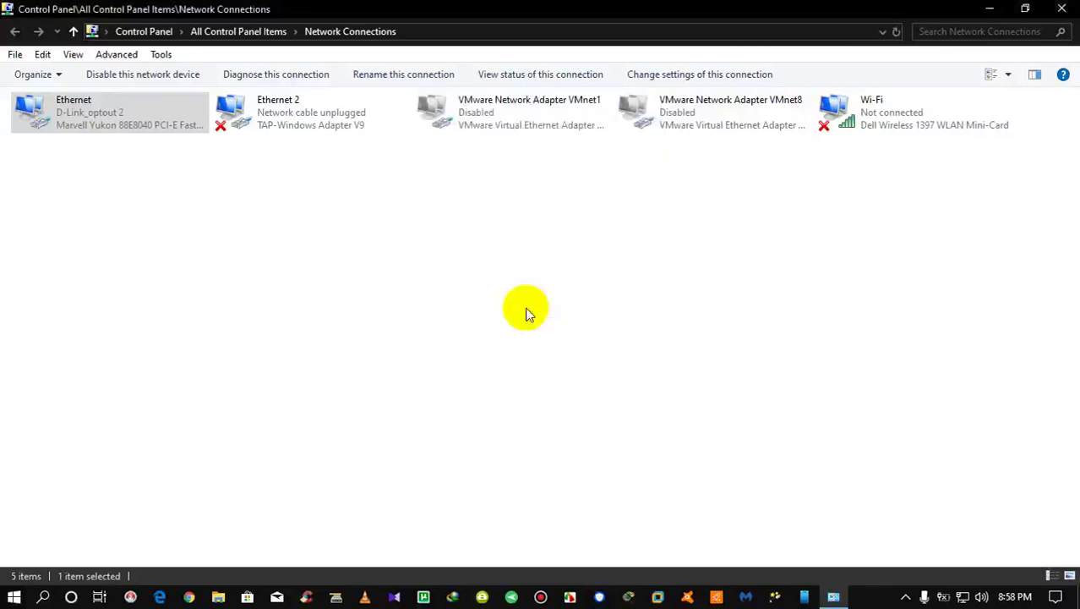
{"action": "left_click", "coordinate": [545, 261]}
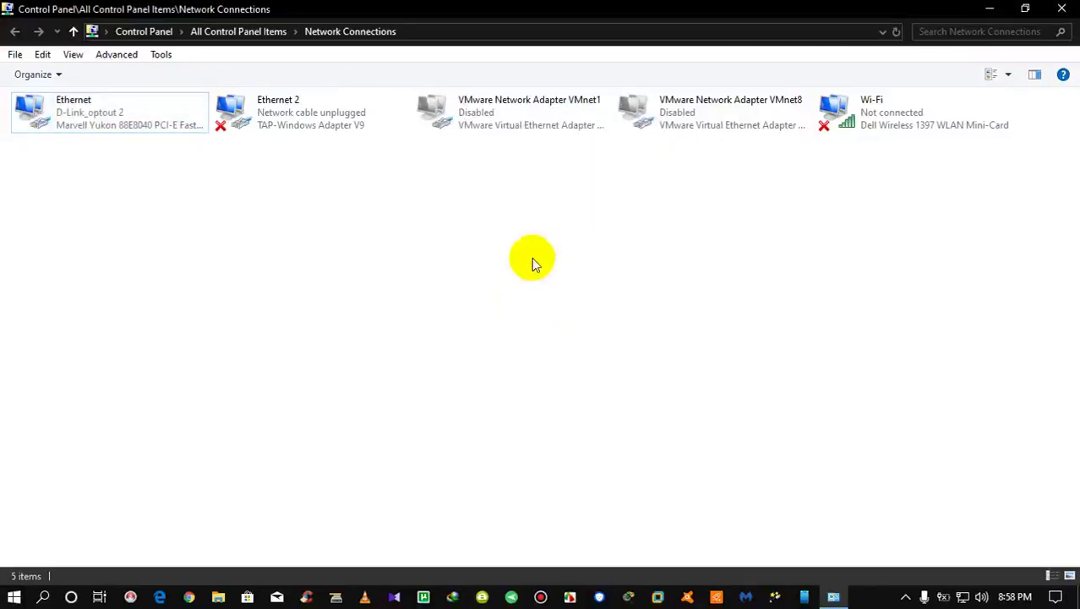
Step: Open the status window of the Ethernet connection
{"action": "left_click", "coordinate": [84, 117]}
{"action": "right_click", "coordinate": [83, 110]}
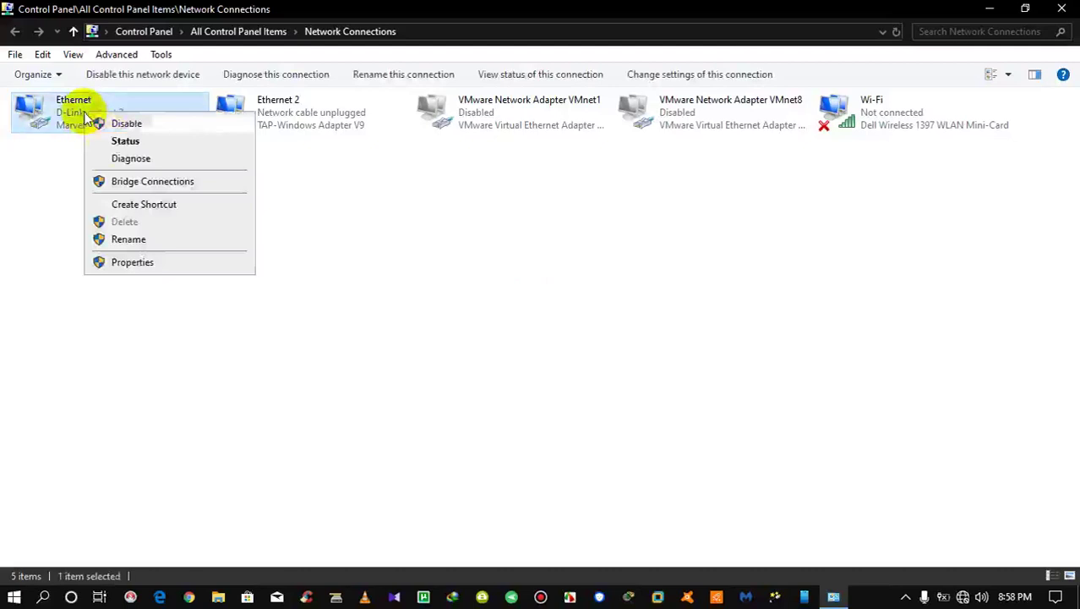
{"action": "left_click", "coordinate": [117, 145]}
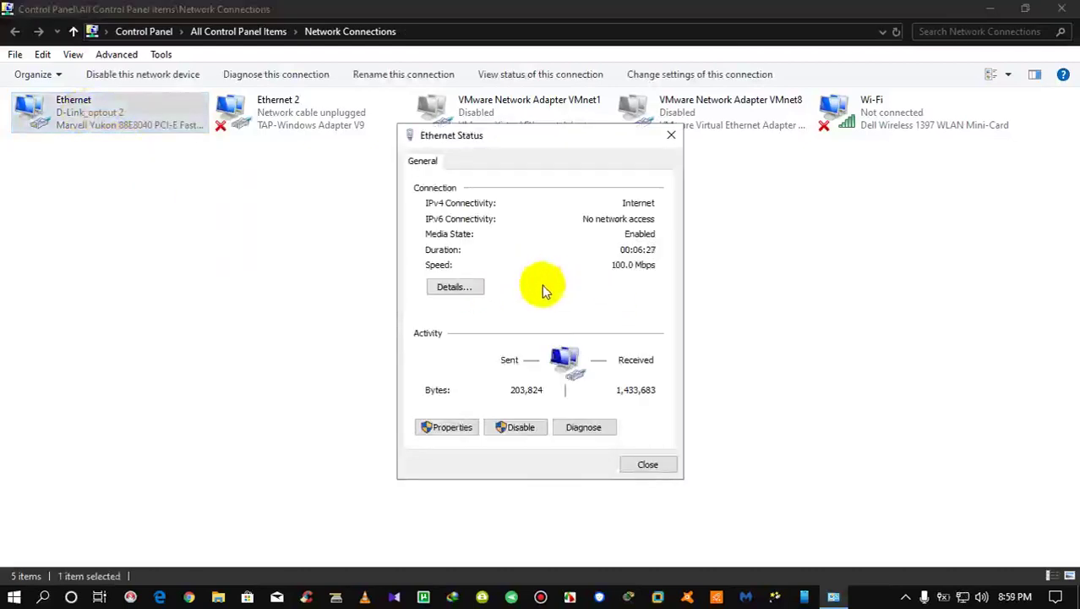
Step: Open the Ethernet connection's details and review each assigned IPv4 address and subnet mask
{"action": "left_click", "coordinate": [459, 287]}
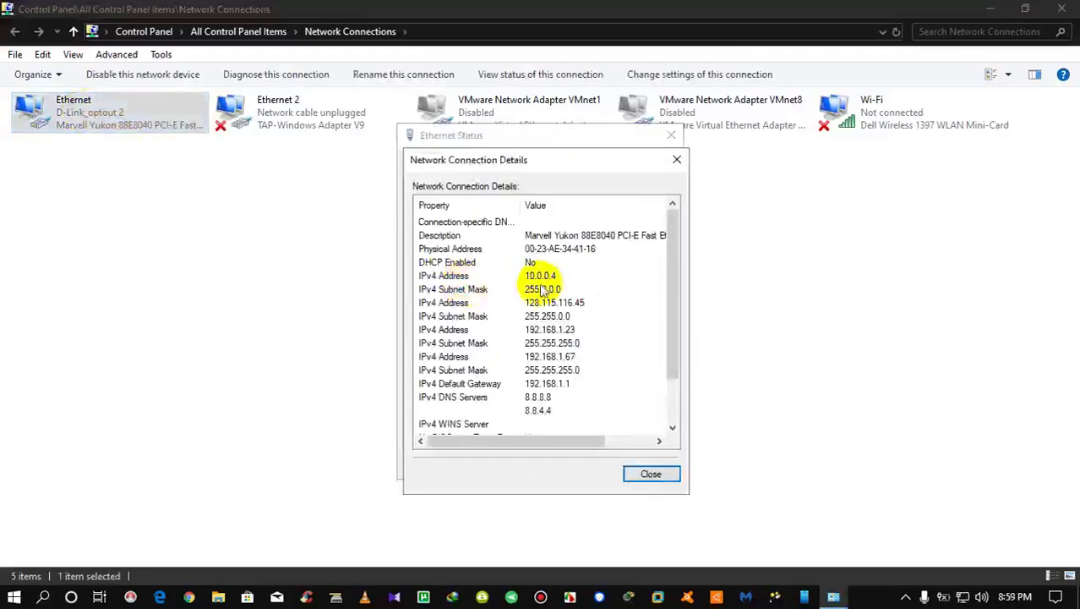
{"action": "left_click", "coordinate": [441, 277]}
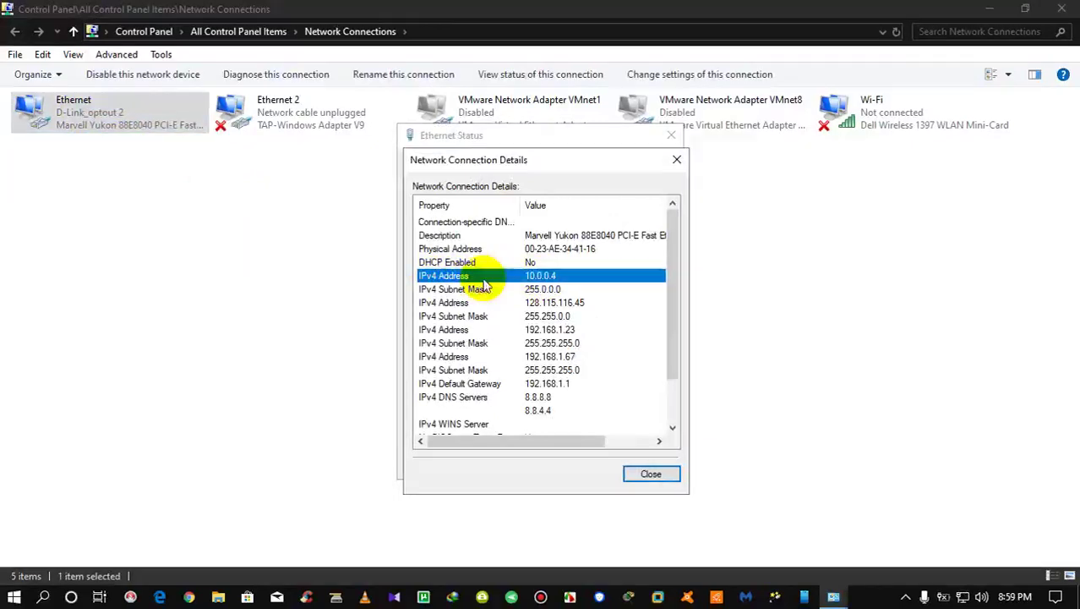
{"action": "left_click", "coordinate": [455, 291]}
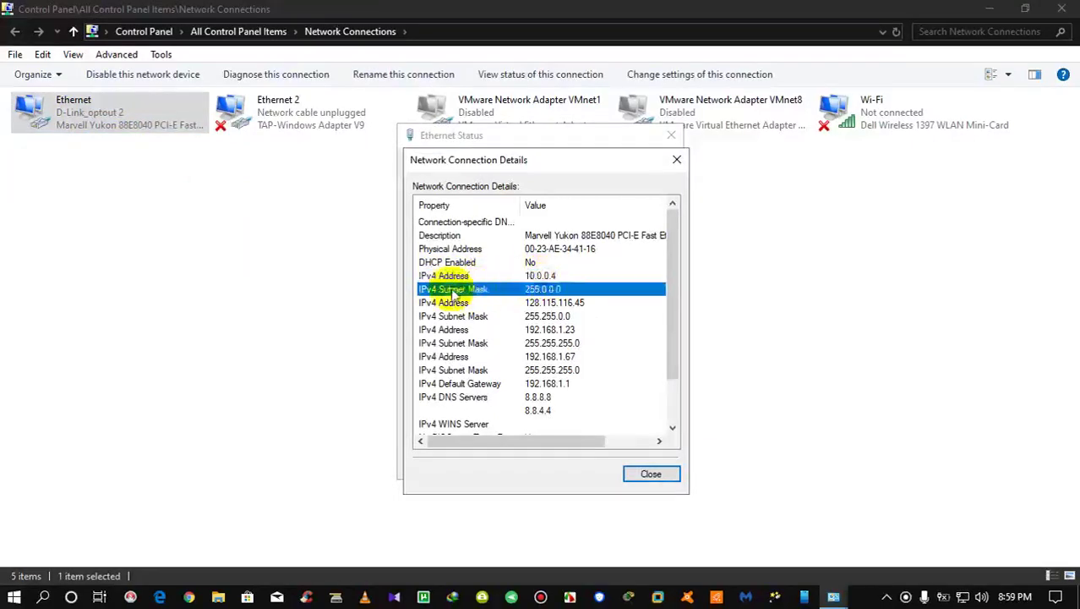
{"action": "left_click", "coordinate": [446, 304]}
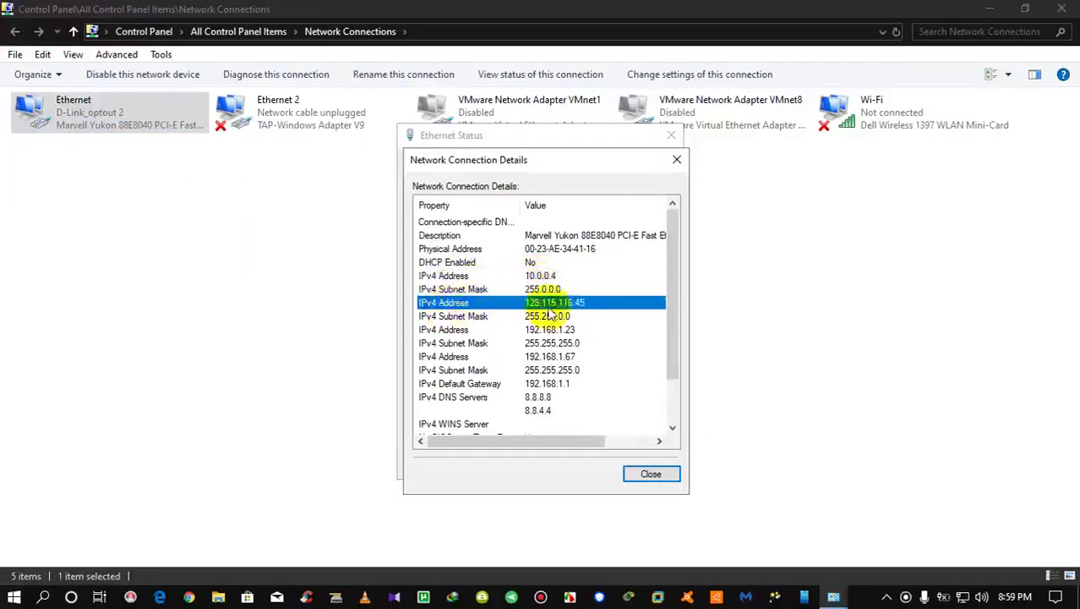
{"action": "left_click", "coordinate": [484, 318]}
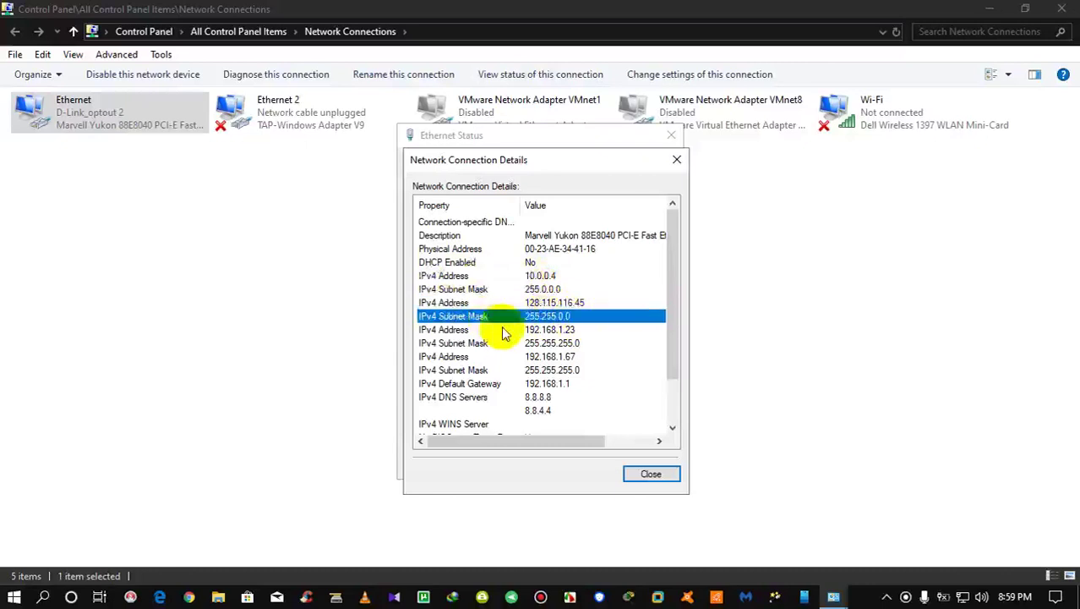
{"action": "left_click", "coordinate": [502, 330]}
{"action": "left_click", "coordinate": [491, 344]}
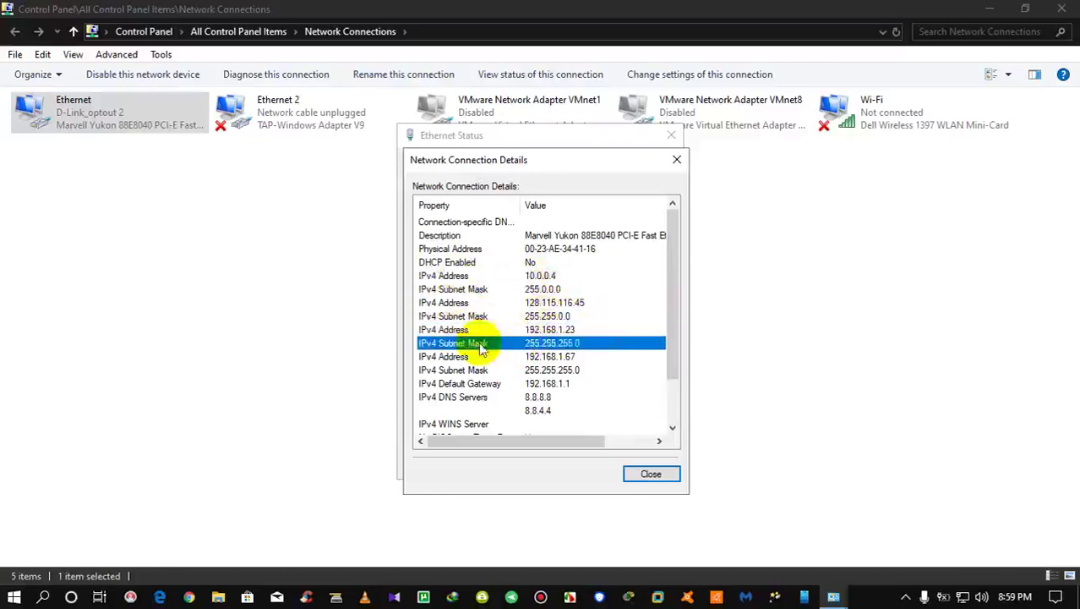
{"action": "left_click", "coordinate": [457, 356]}
{"action": "left_click", "coordinate": [482, 371]}
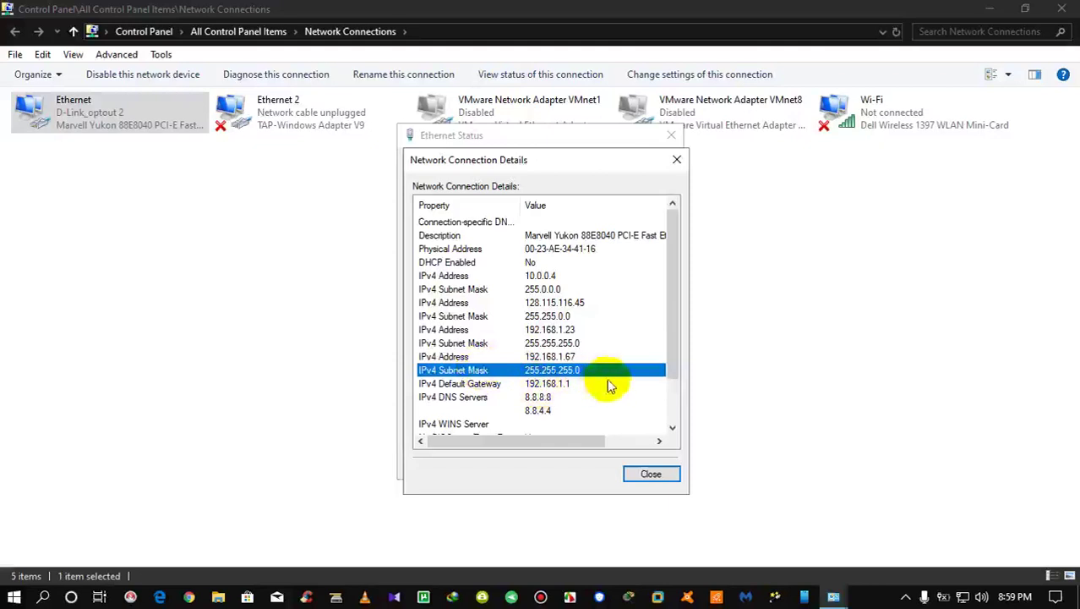
{"action": "mouse_move", "coordinate": [678, 266]}
{"action": "left_mouse_down"}
{"action": "mouse_move", "coordinate": [682, 314]}
{"action": "mouse_move", "coordinate": [679, 253]}
{"action": "left_mouse_up"}
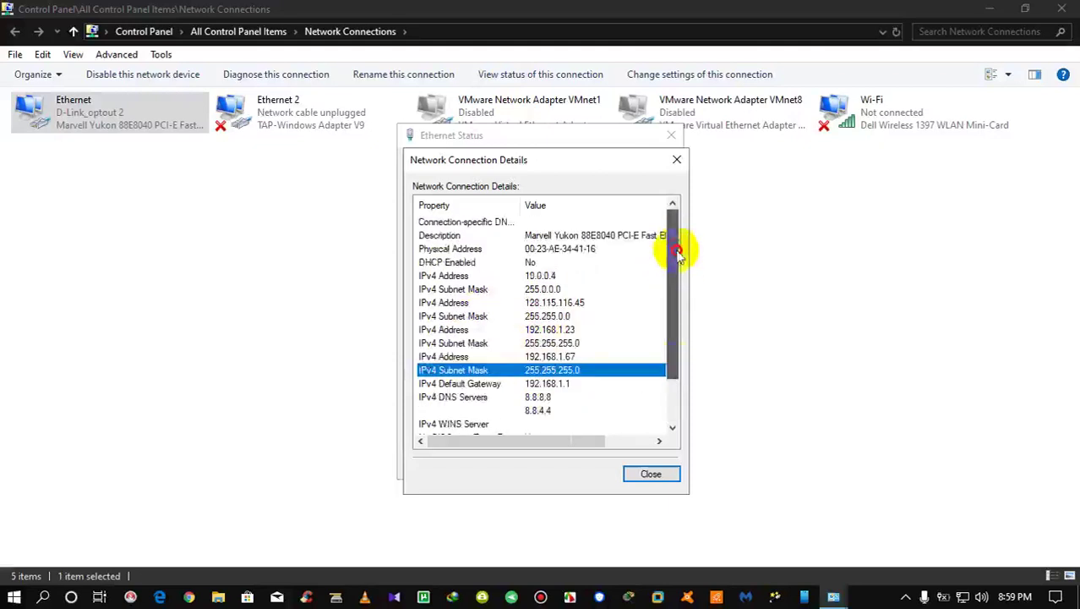
Step: Close the connection details, the Ethernet status and the Network Connections windows
{"action": "left_click", "coordinate": [658, 479]}
{"action": "left_click", "coordinate": [650, 461]}
{"action": "left_click", "coordinate": [752, 240]}
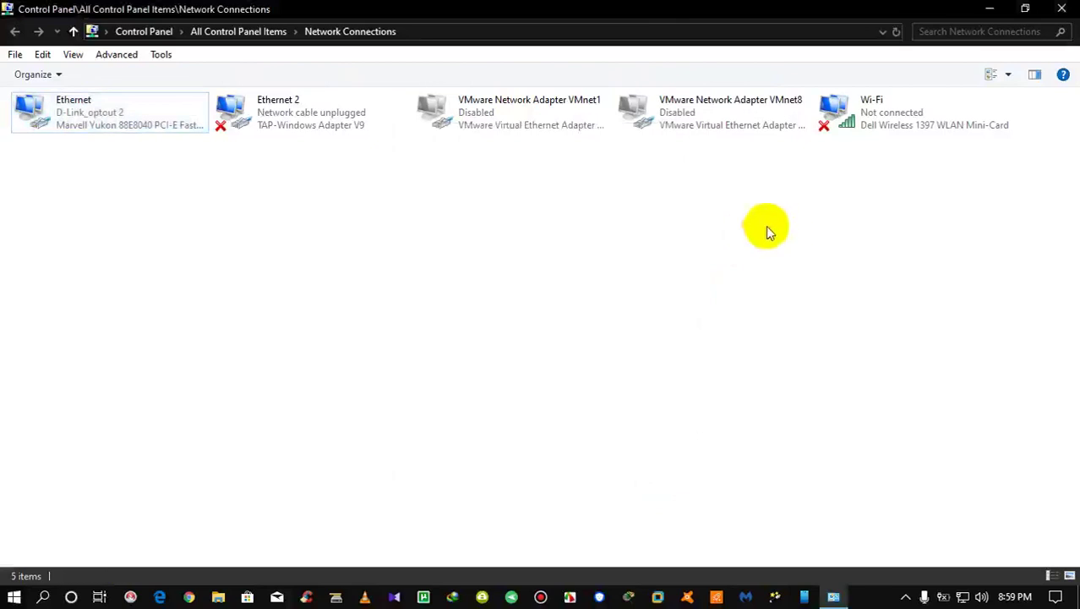
{"action": "left_click", "coordinate": [1063, 10]}
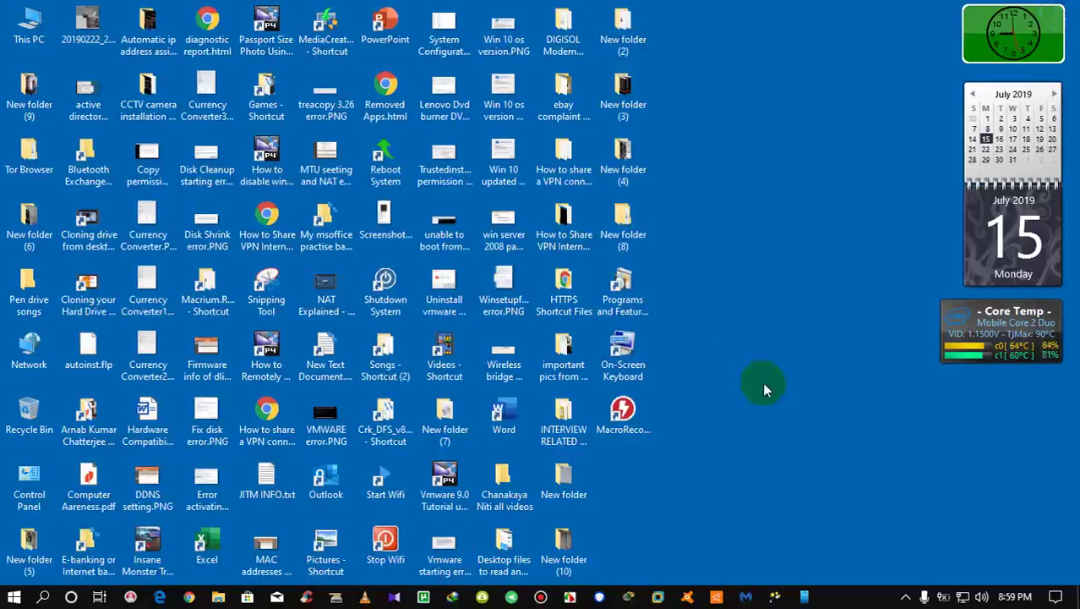
{"action": "key", "text": "super"}
{"action": "key", "text": "super"}
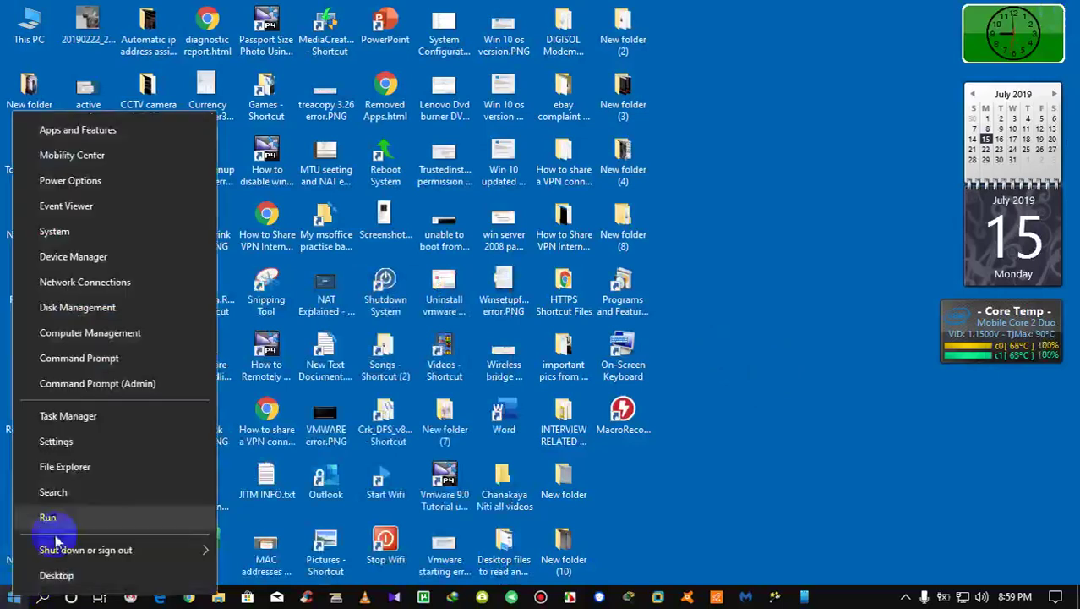
{"action": "left_click", "coordinate": [91, 388]}
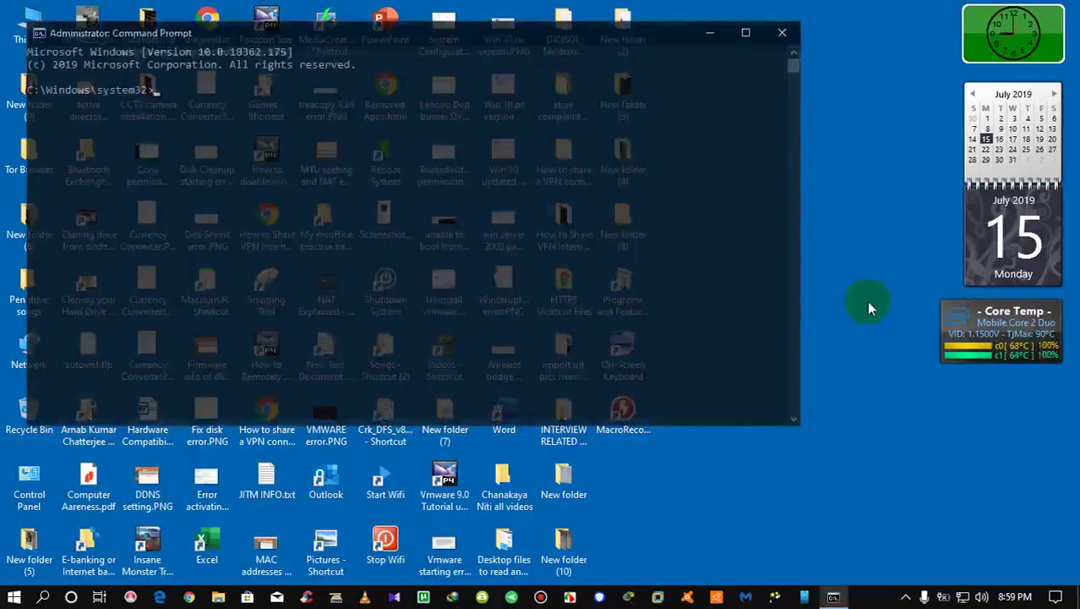
{"action": "left_click_drag", "start_coordinate": [485, 40], "coordinate": [638, 93]}
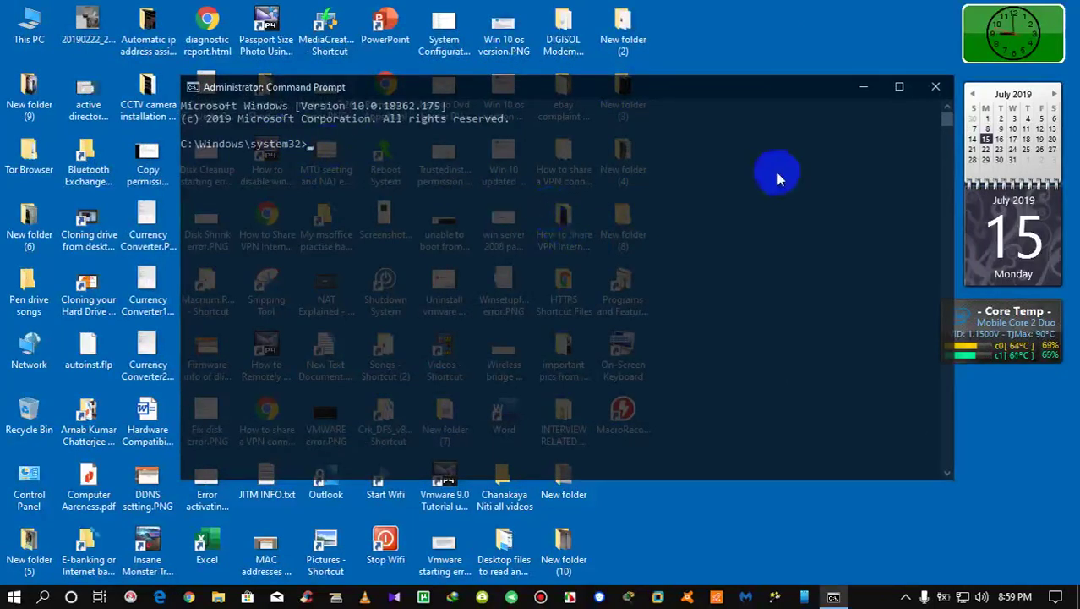
{"action": "left_click", "coordinate": [935, 90]}
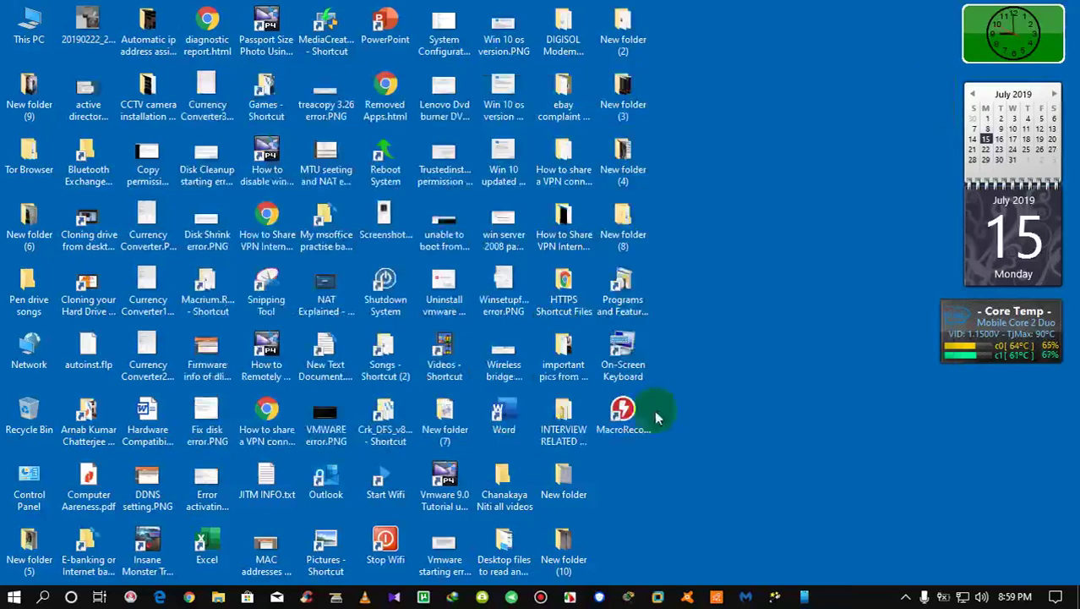
{"action": "left_click", "coordinate": [12, 598]}
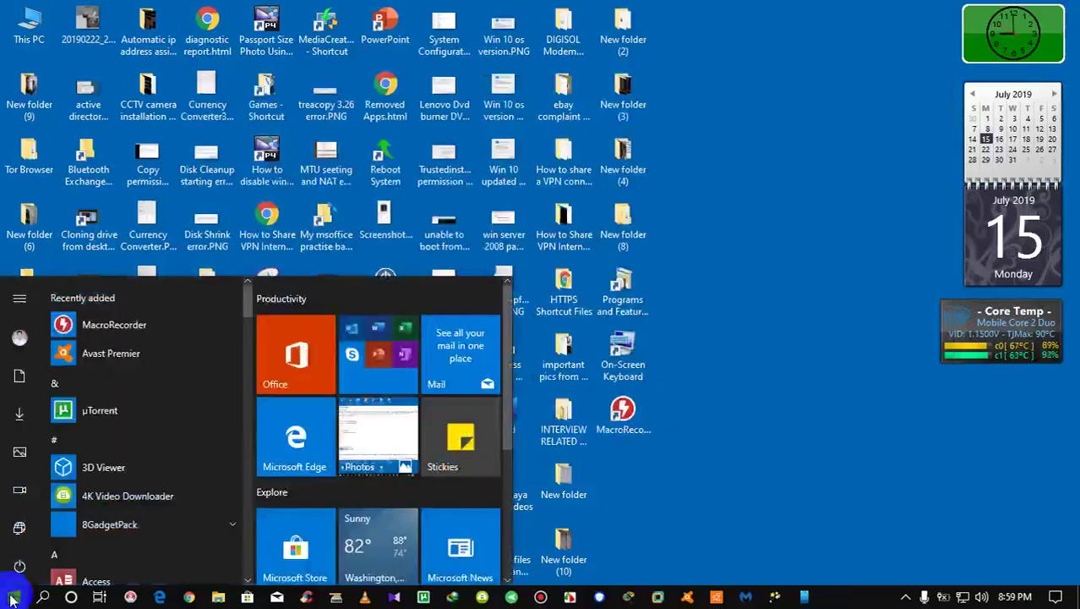
{"action": "type", "text": "cmd"}
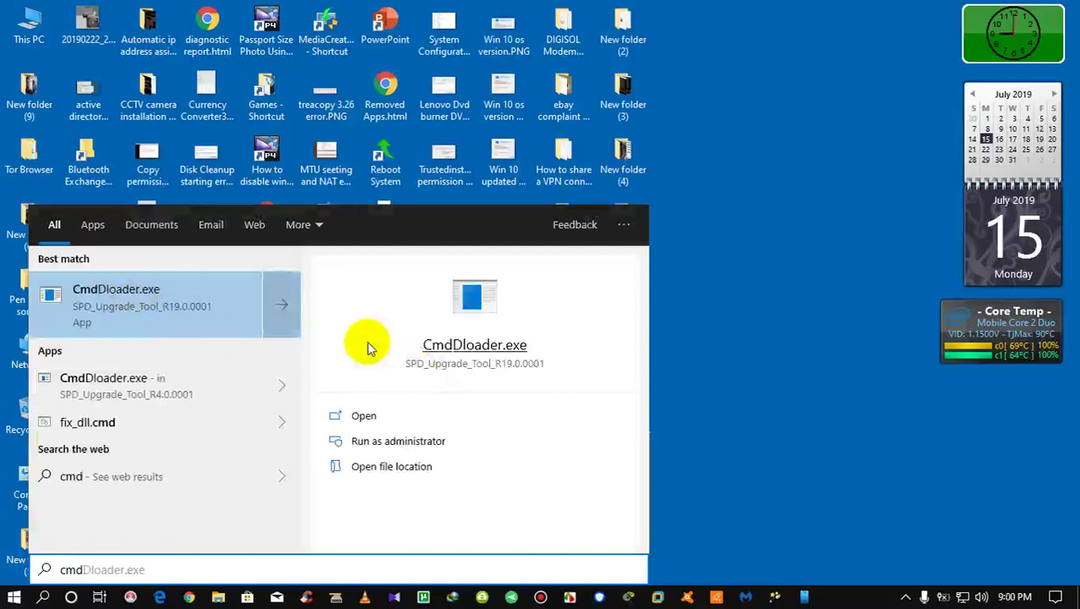
{"action": "right_click", "coordinate": [165, 301]}
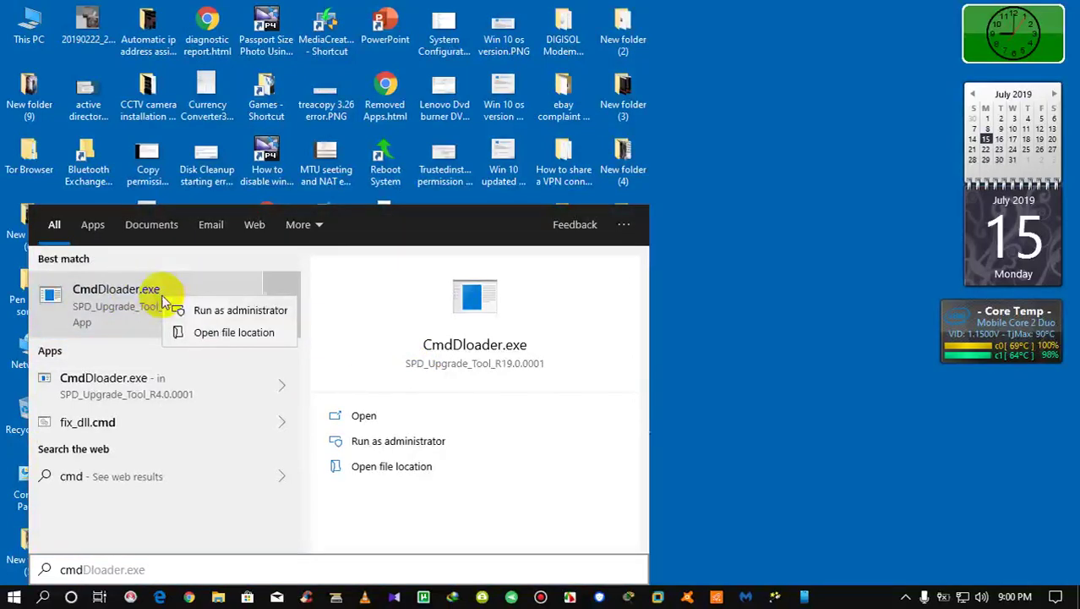
{"action": "left_click", "coordinate": [208, 314]}
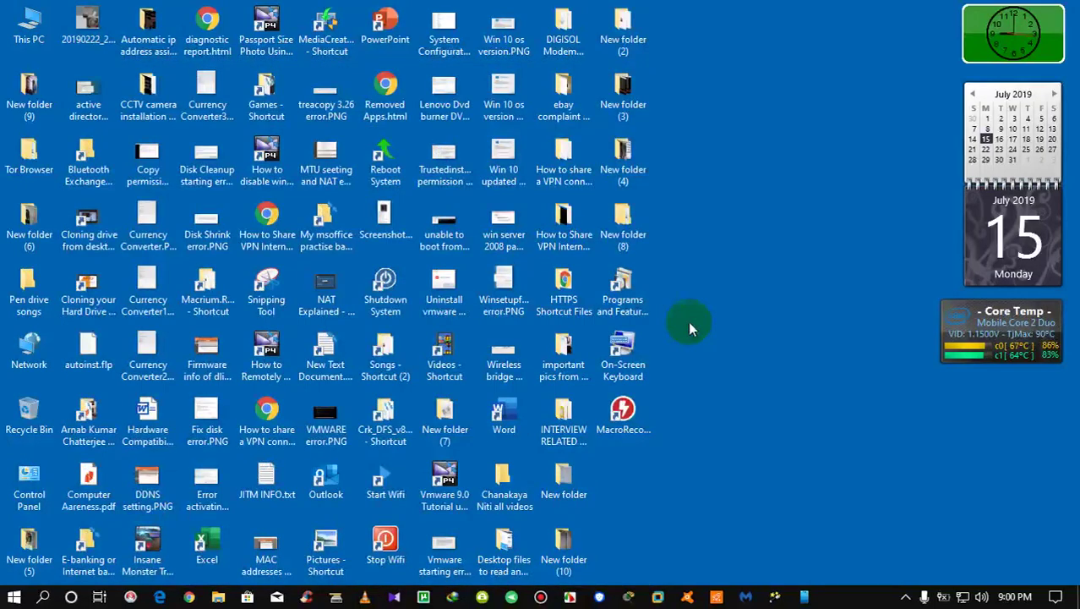
Step: Search for cmd, run it as administrator and move its window toward the middle of the desktop
{"action": "left_click", "coordinate": [13, 597]}
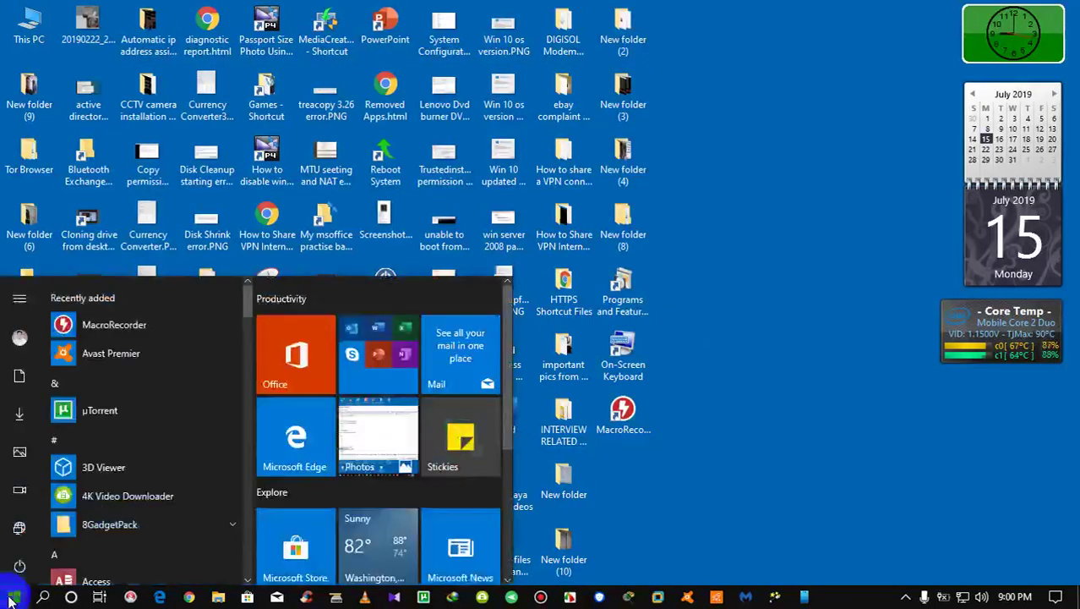
{"action": "type", "text": "cmd"}
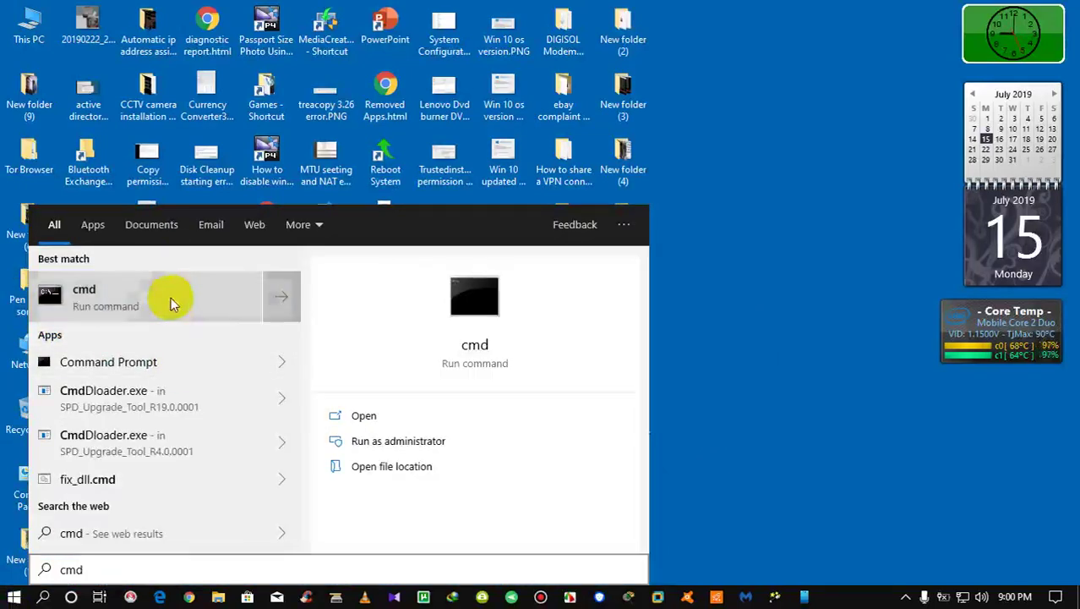
{"action": "right_click", "coordinate": [171, 298]}
{"action": "left_click", "coordinate": [203, 314]}
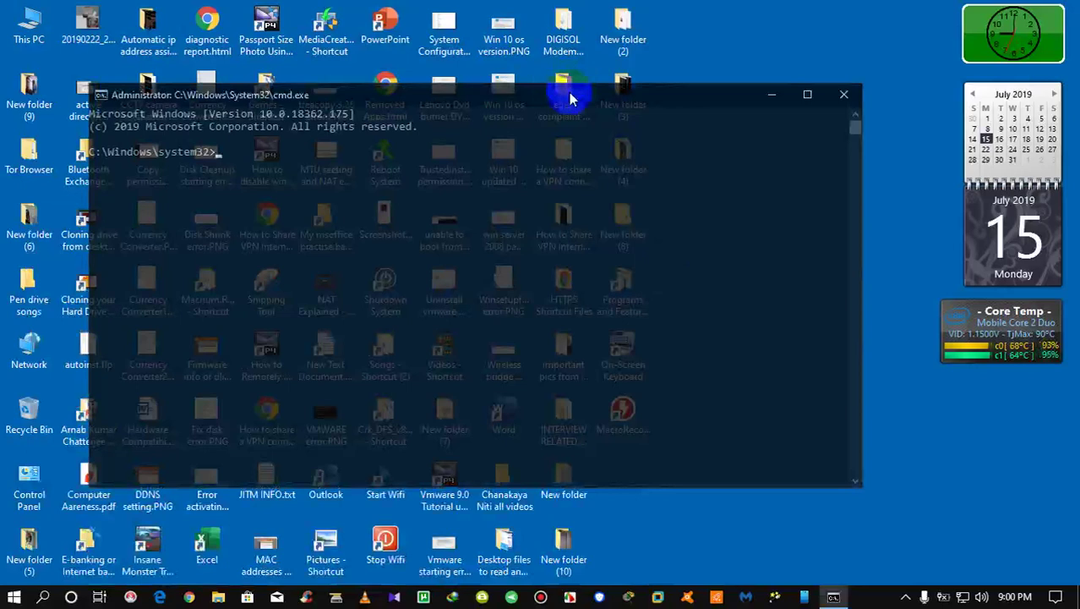
{"action": "left_click_drag", "start_coordinate": [569, 93], "coordinate": [652, 91]}
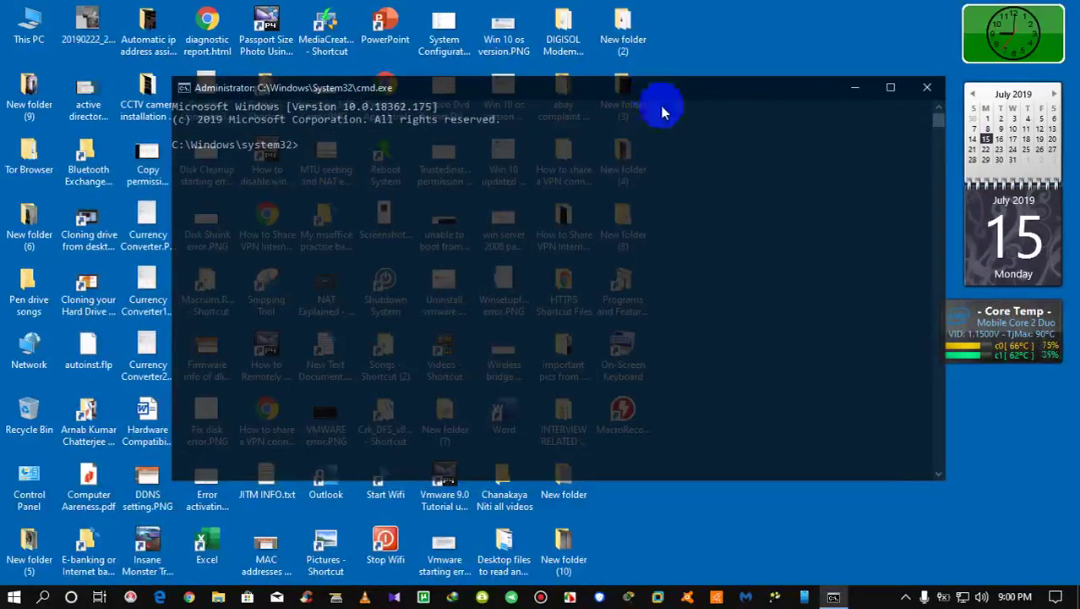
Step: Run ipconfig /all and bring the Ethernet adapter's section of the output into view
{"action": "left_click", "coordinate": [735, 216]}
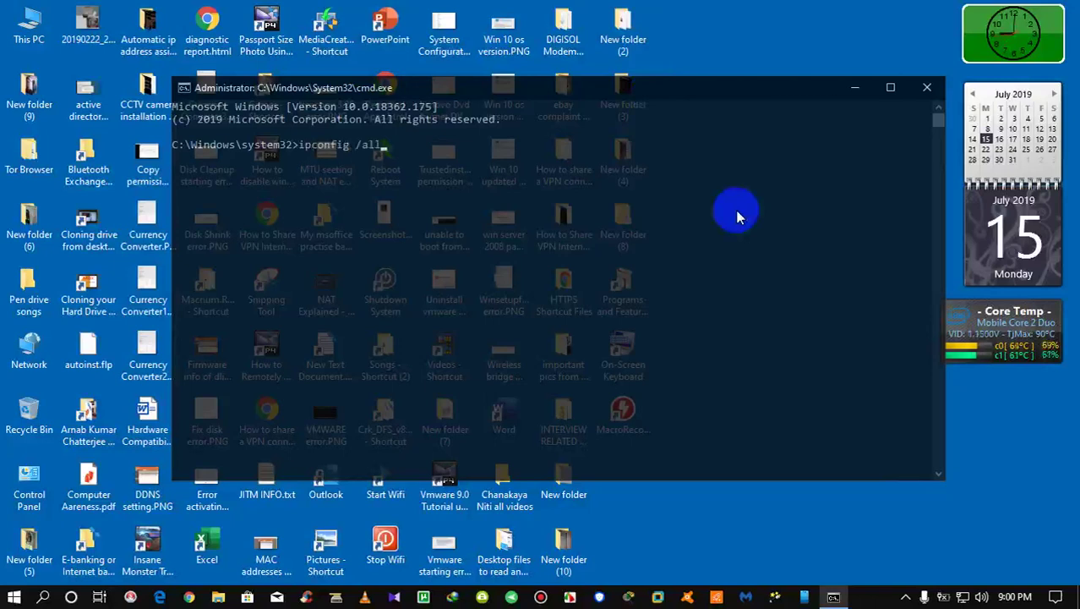
{"action": "key", "text": "Return"}
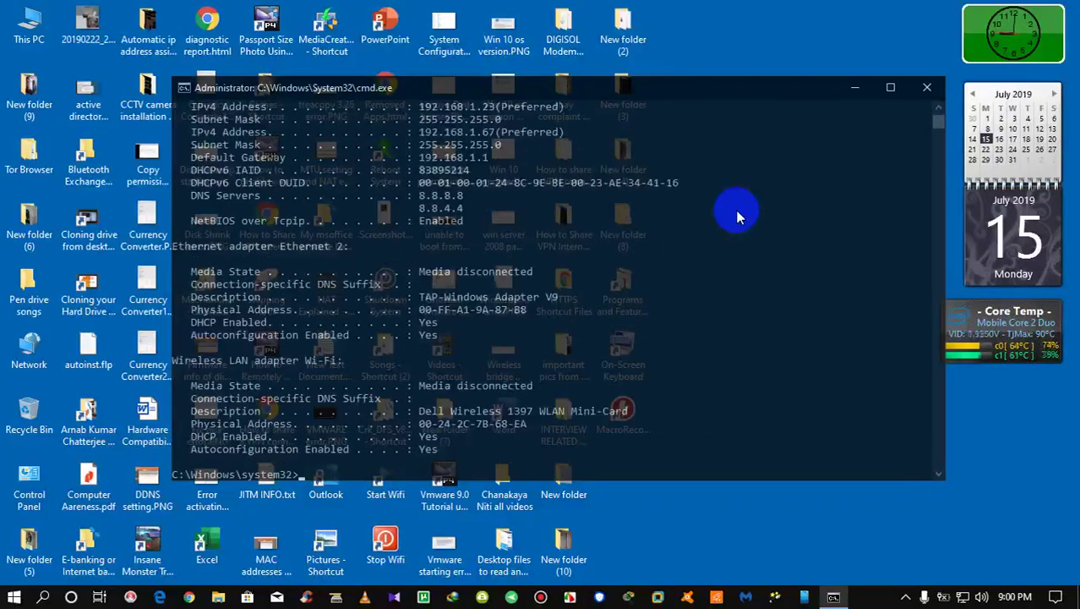
{"action": "left_click", "coordinate": [939, 110]}
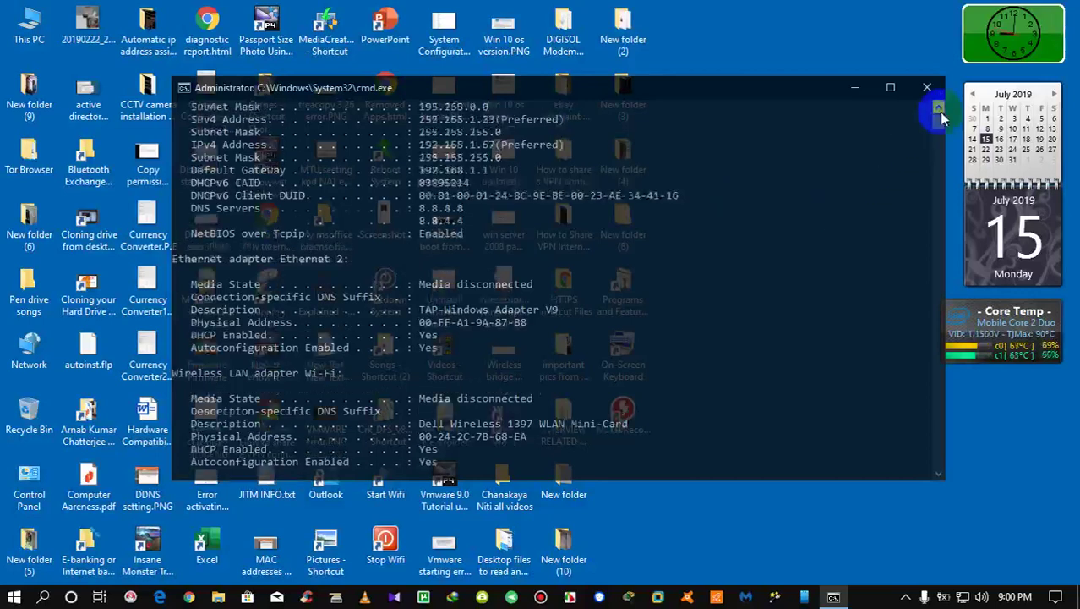
{"action": "left_click", "coordinate": [938, 110]}
{"action": "scroll", "coordinate": [941, 118], "scroll_direction": "up", "scroll_amount": 12}
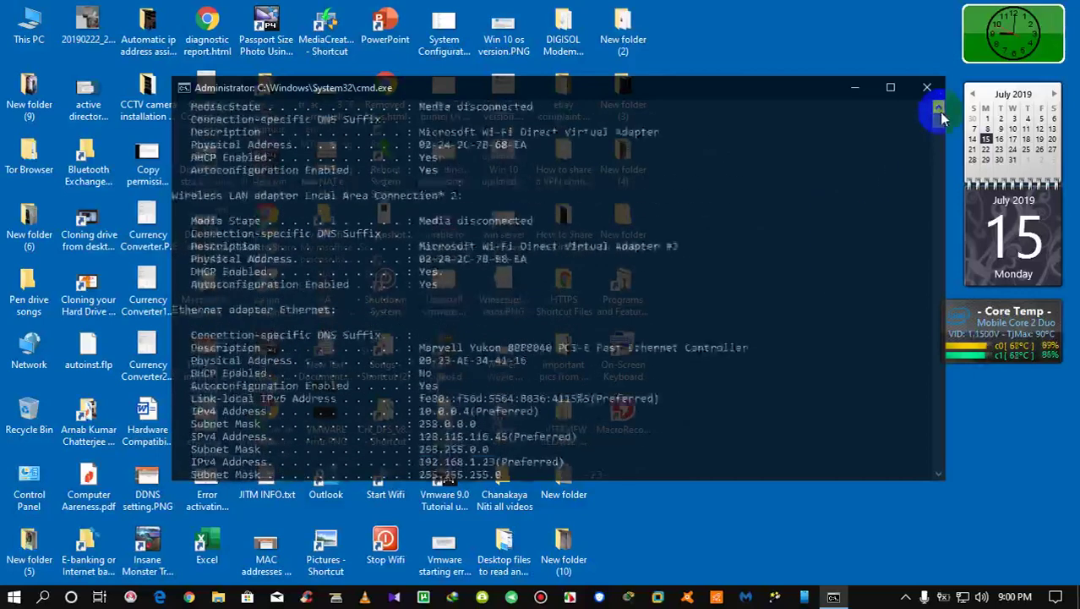
{"action": "scroll", "coordinate": [941, 119], "scroll_direction": "up", "scroll_amount": 3}
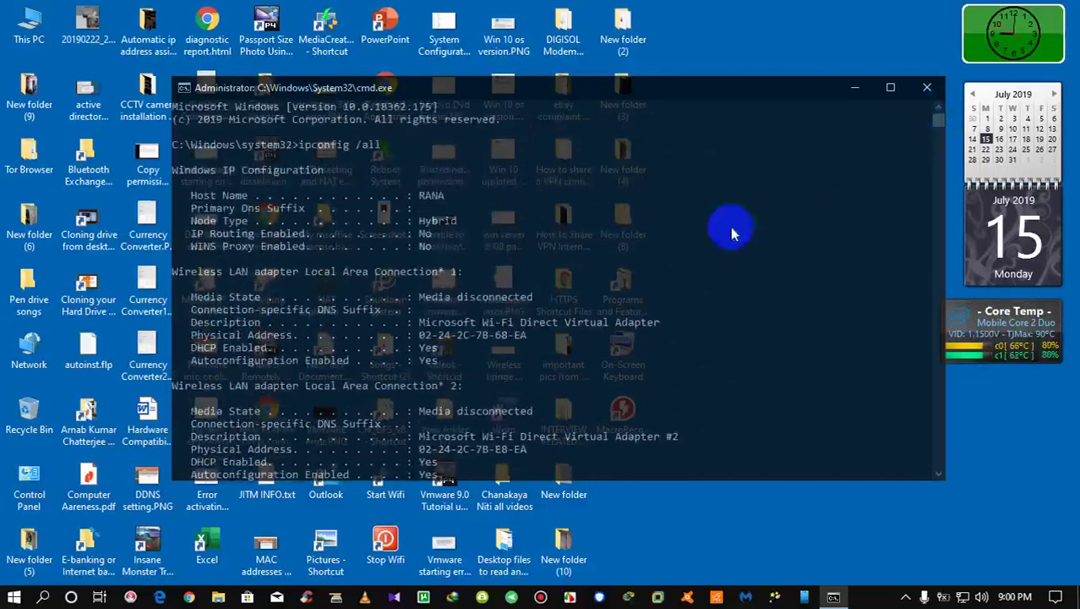
{"action": "scroll", "coordinate": [939, 475], "scroll_direction": "down", "scroll_amount": 4}
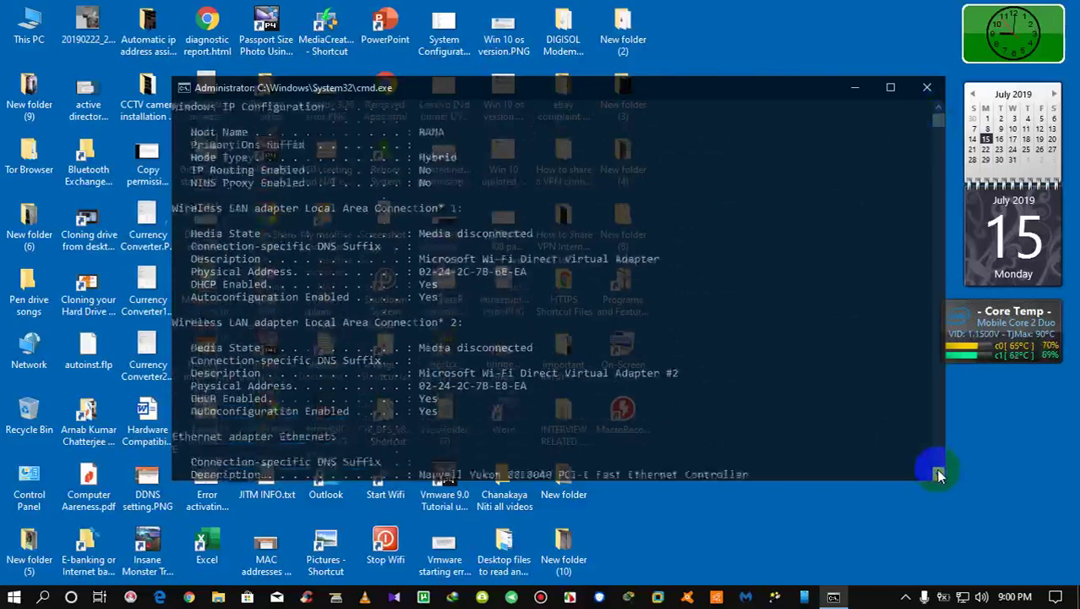
{"action": "scroll", "coordinate": [938, 475], "scroll_direction": "down", "scroll_amount": 5}
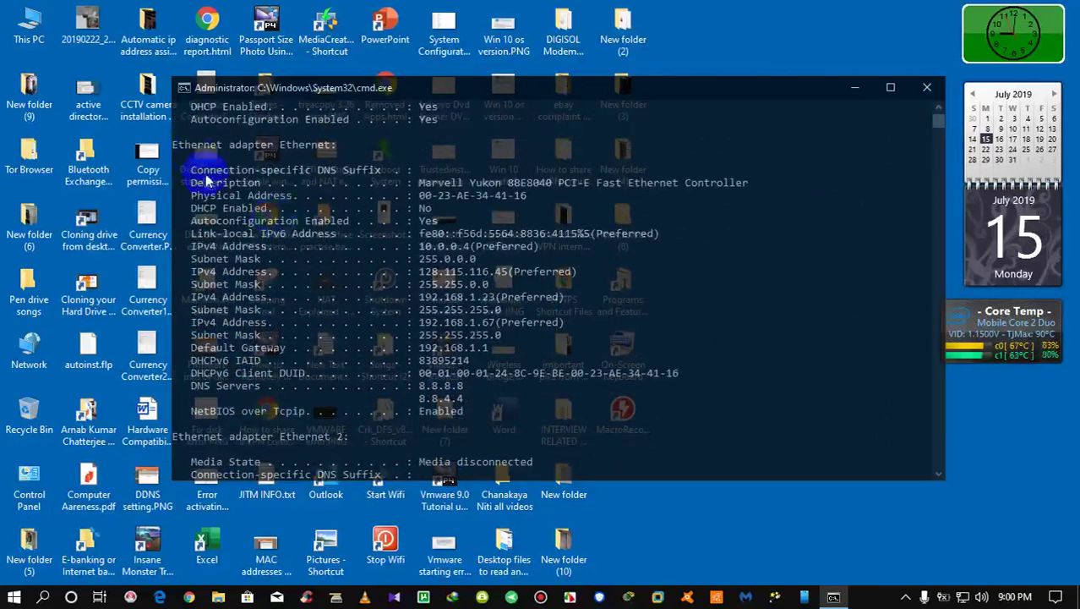
Step: Examine the Ethernet adapter's IPv4 addresses, subnet masks and default gateway in the command output
{"action": "left_click", "coordinate": [189, 150]}
{"action": "left_click_drag", "start_coordinate": [174, 146], "coordinate": [335, 150]}
{"action": "left_click", "coordinate": [586, 260]}
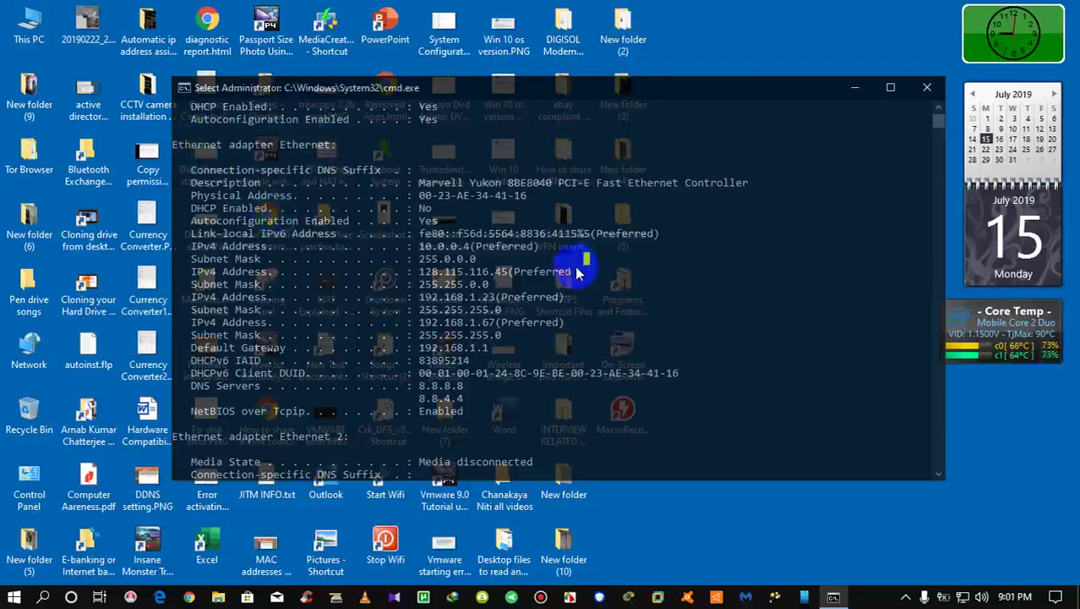
{"action": "left_click_drag", "start_coordinate": [414, 246], "coordinate": [539, 247]}
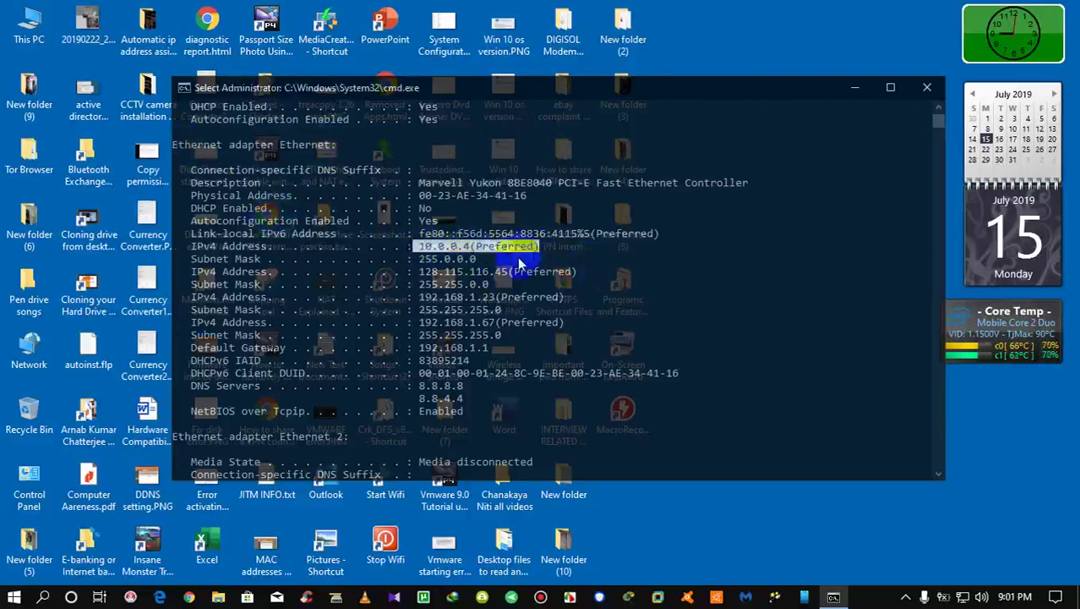
{"action": "left_click_drag", "start_coordinate": [419, 271], "coordinate": [577, 272]}
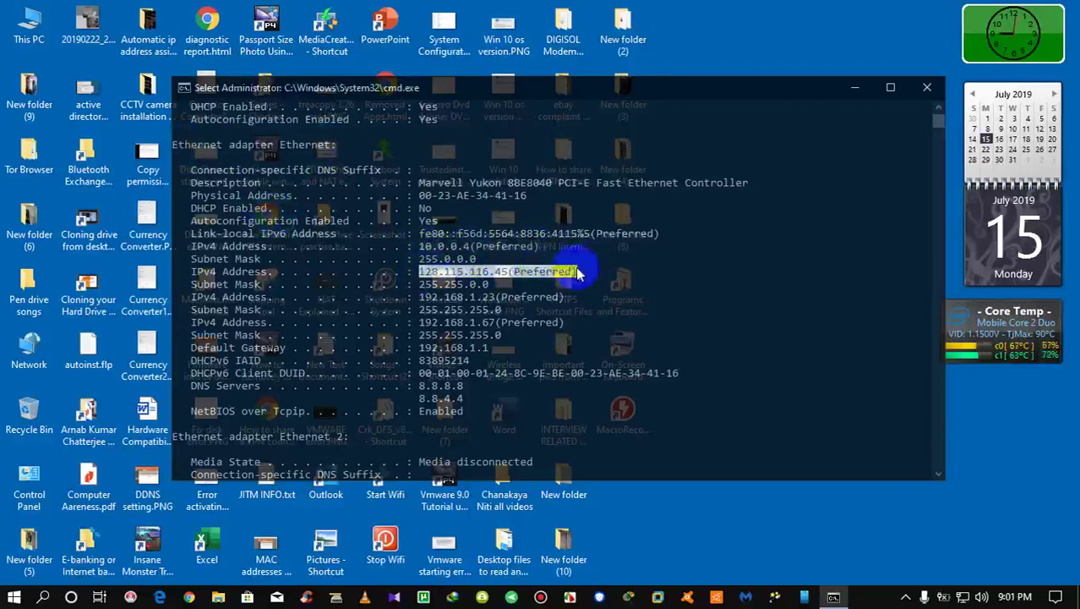
{"action": "left_click_drag", "start_coordinate": [419, 297], "coordinate": [568, 301]}
{"action": "left_click_drag", "start_coordinate": [419, 322], "coordinate": [570, 334]}
{"action": "left_click_drag", "start_coordinate": [420, 347], "coordinate": [501, 348]}
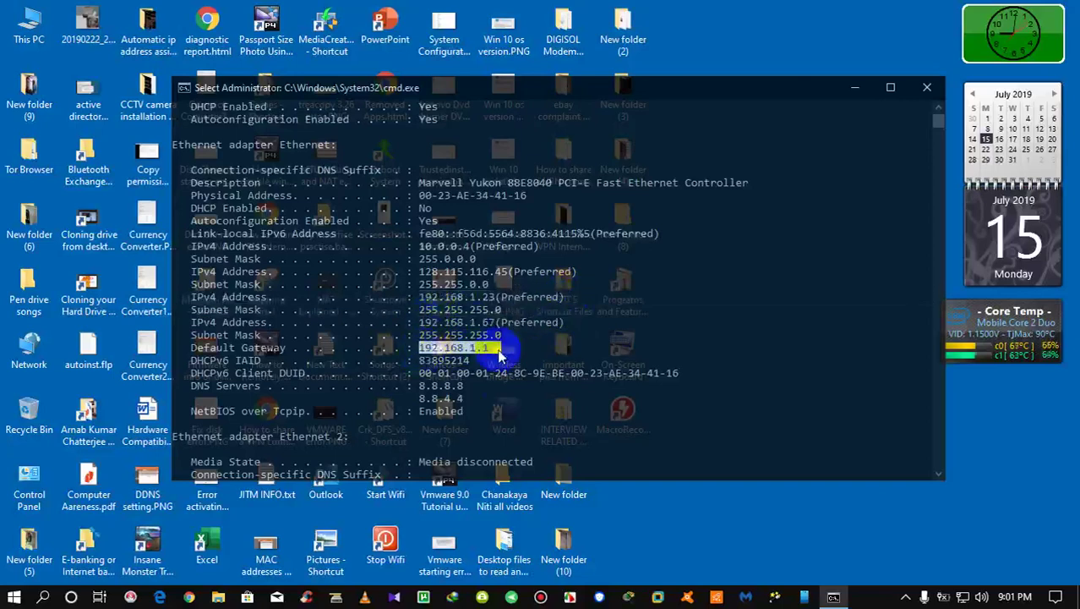
{"action": "left_click", "coordinate": [605, 435]}
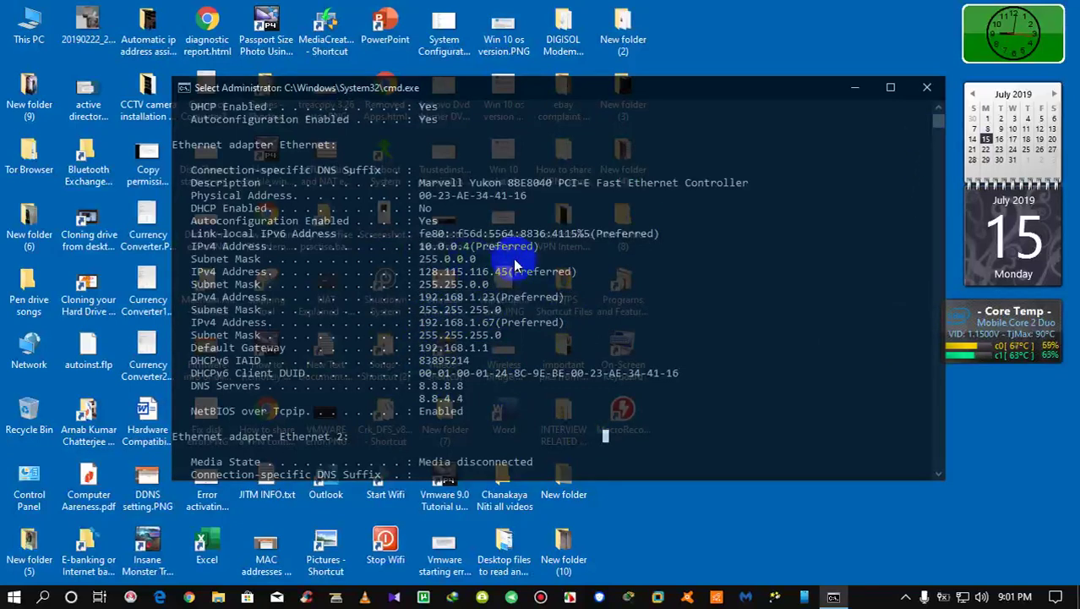
Step: Copy the Ethernet adapter's IPv4 address 10.0.0.4 from the command output
{"action": "left_click_drag", "start_coordinate": [421, 248], "coordinate": [471, 250]}
{"action": "key", "text": "cmd+c"}
{"action": "right_click", "coordinate": [471, 252]}
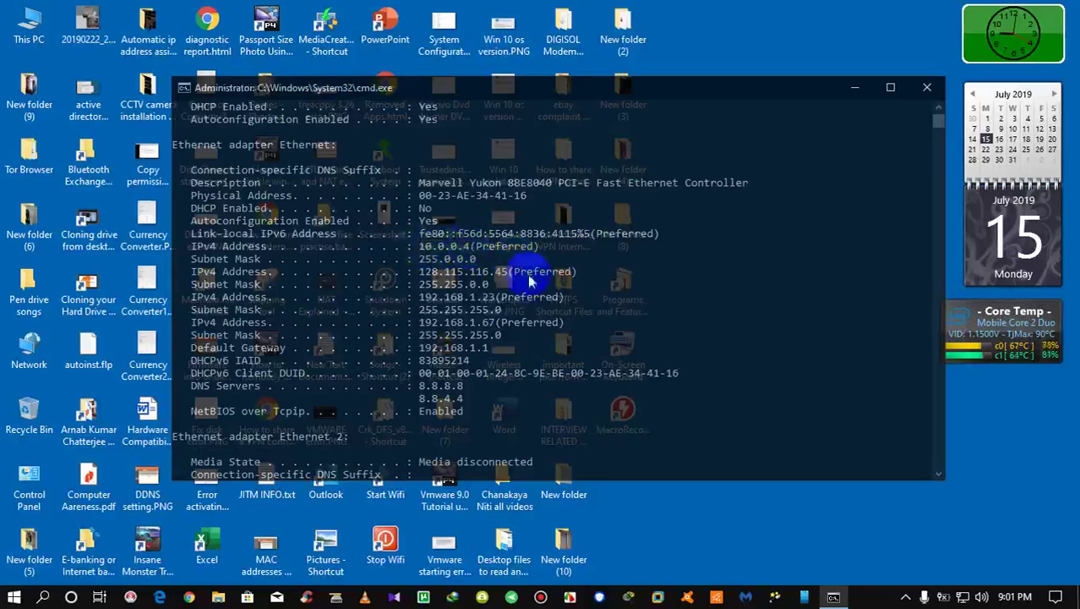
Step: Ping the copied IPv4 address 10.0.0.4 from the command prompt
{"action": "left_click", "coordinate": [937, 475]}
{"action": "left_click", "coordinate": [937, 474]}
{"action": "left_click_drag", "start_coordinate": [936, 475], "coordinate": [936, 474]}
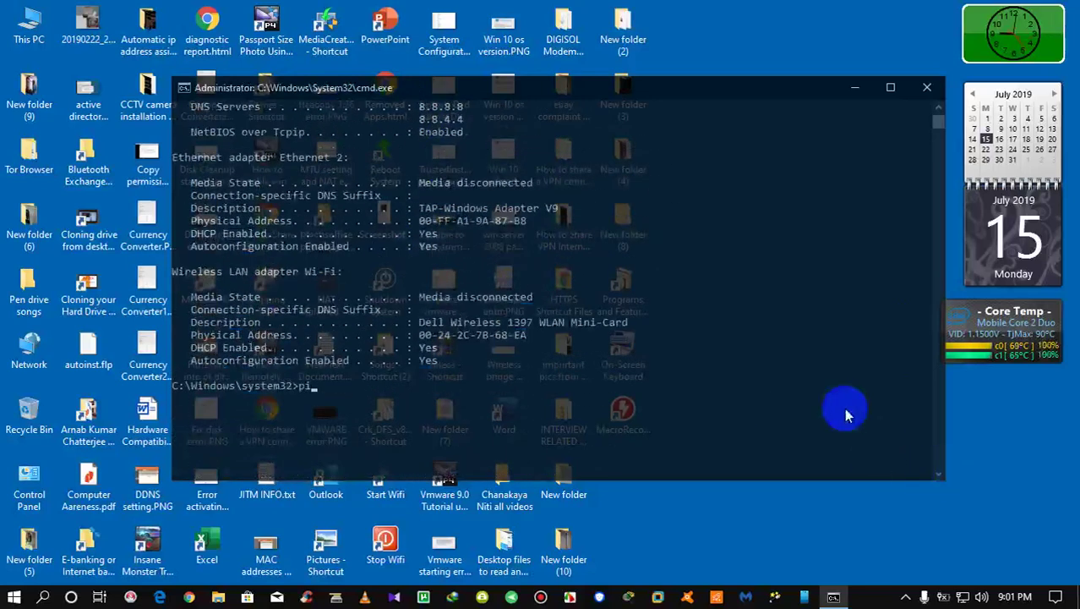
{"action": "right_click", "coordinate": [772, 398]}
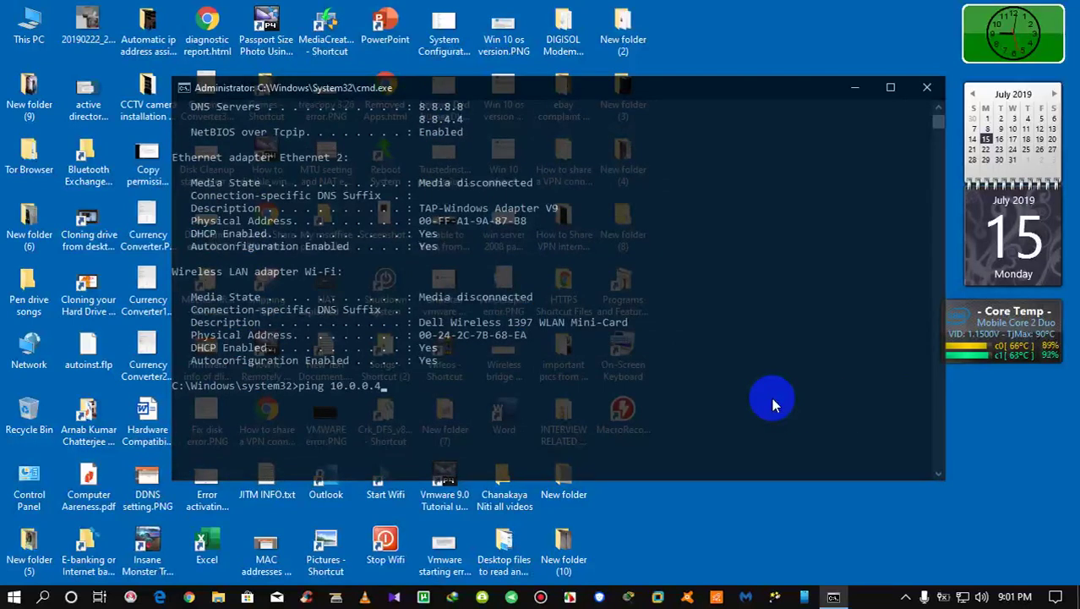
{"action": "key", "text": "Return"}
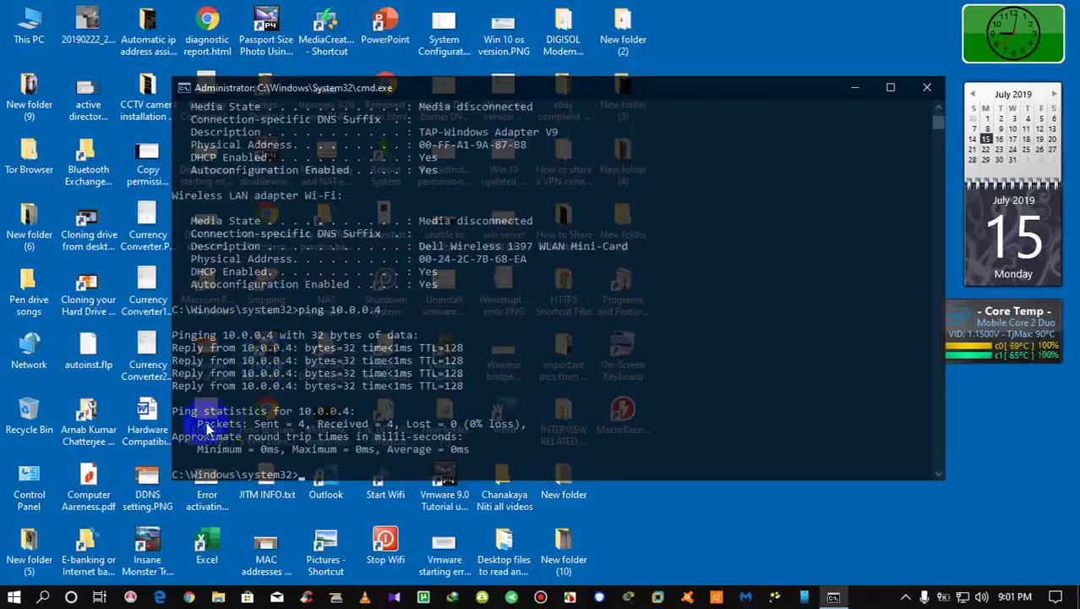
Step: Examine the sent, received and lost packet counts in the ping statistics for 10.0.0.4
{"action": "left_click_drag", "start_coordinate": [198, 425], "coordinate": [402, 435]}
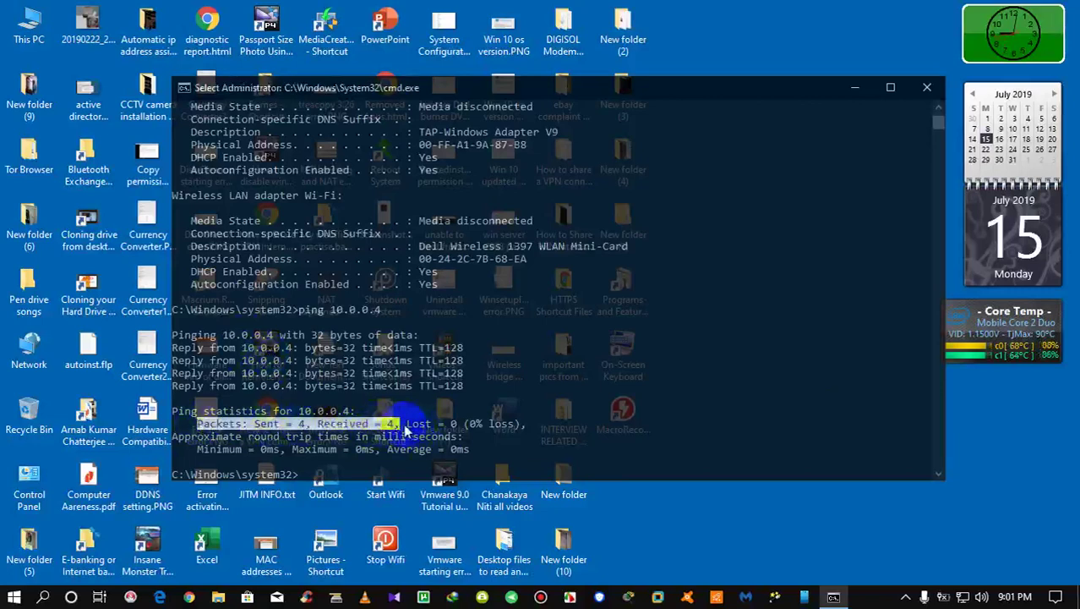
{"action": "left_click_drag", "start_coordinate": [404, 427], "coordinate": [526, 427]}
{"action": "left_click", "coordinate": [585, 423]}
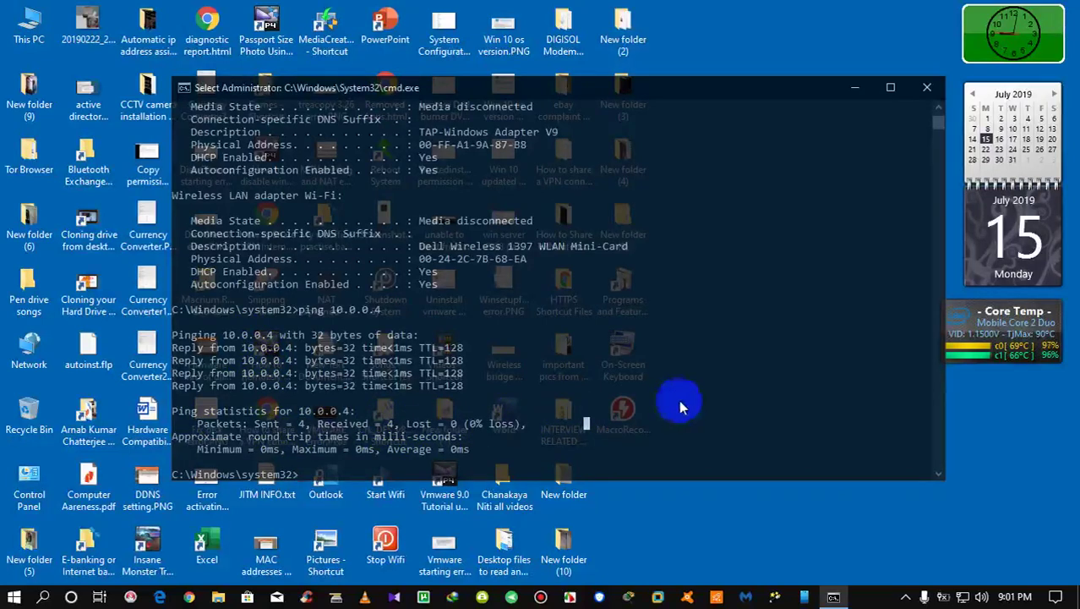
Step: Copy the Ethernet adapter's IPv4 address 128.115.116.45 from the ipconfig output and ping it
{"action": "left_click", "coordinate": [938, 109]}
{"action": "scroll", "coordinate": [938, 115], "scroll_direction": "up", "scroll_amount": 5}
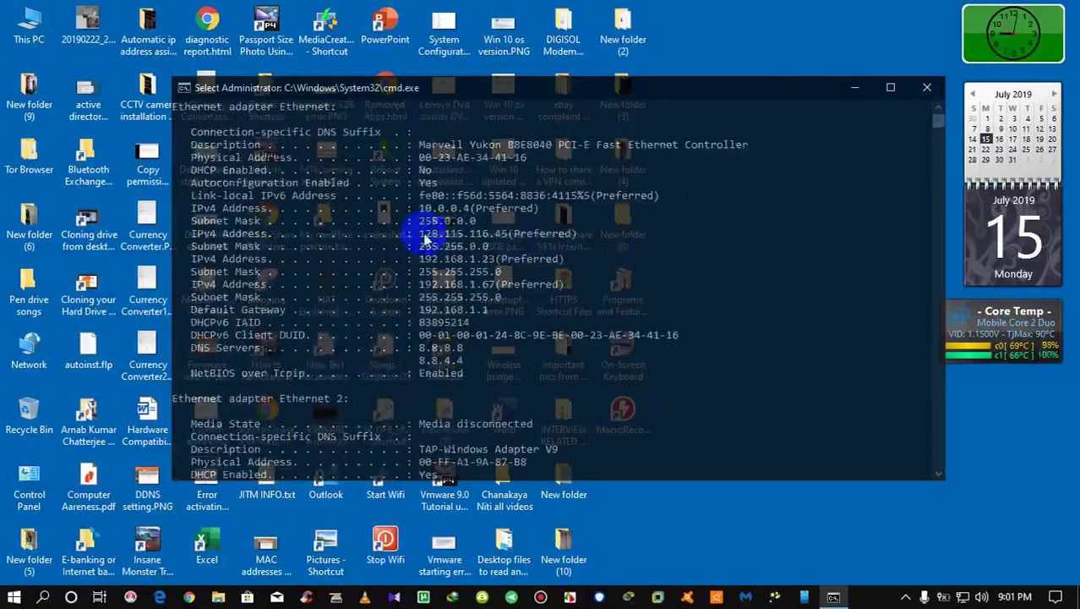
{"action": "left_click_drag", "start_coordinate": [422, 240], "coordinate": [505, 241]}
{"action": "right_click", "coordinate": [498, 241]}
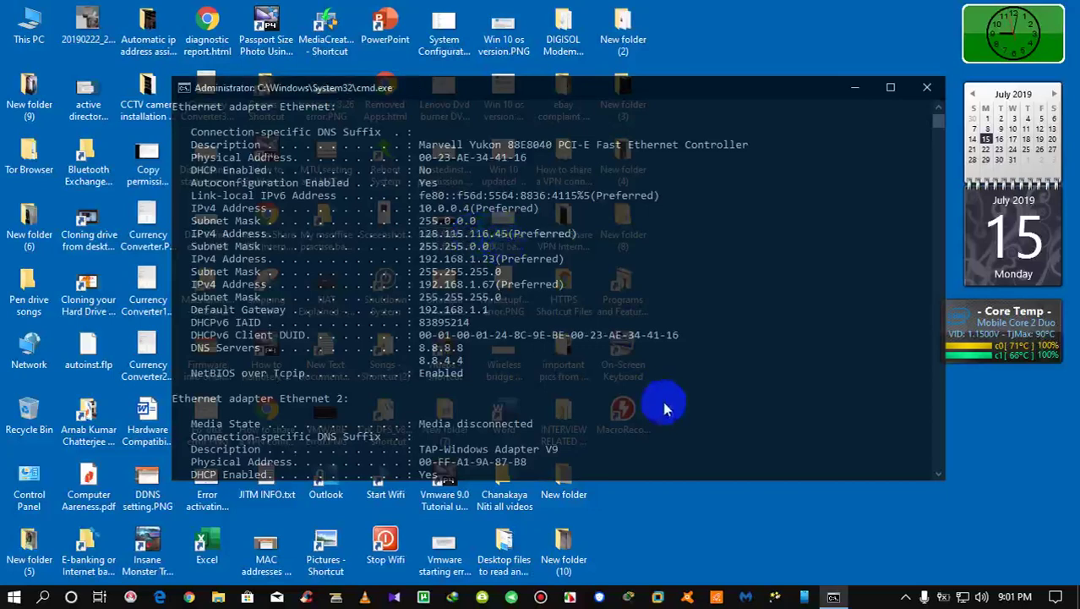
{"action": "left_click", "coordinate": [936, 473]}
{"action": "left_click_drag", "start_coordinate": [936, 473], "coordinate": [936, 473]}
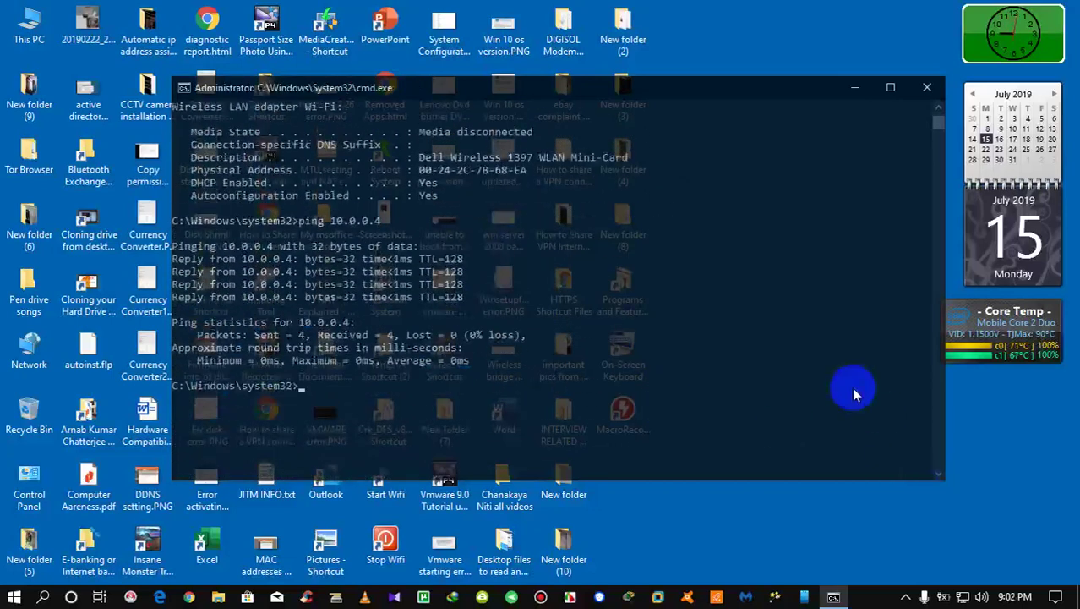
{"action": "type", "text": "g 128.115.116.45"}
{"action": "key", "text": "Return"}
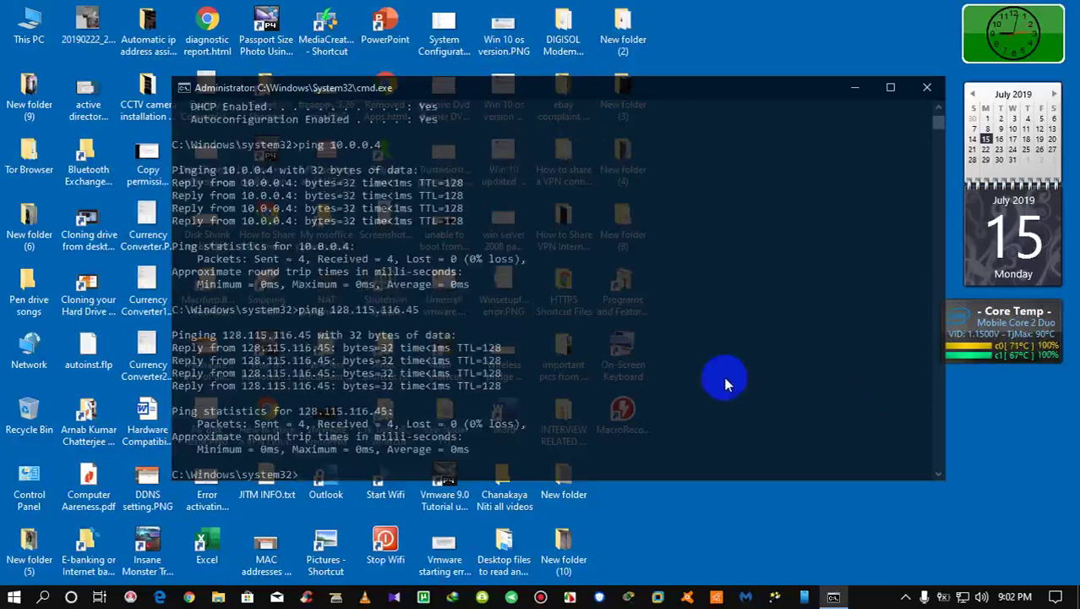
Step: Copy the Ethernet adapter's IPv4 address 192.168.1.23 from the ipconfig output and ping it
{"action": "left_click", "coordinate": [940, 110]}
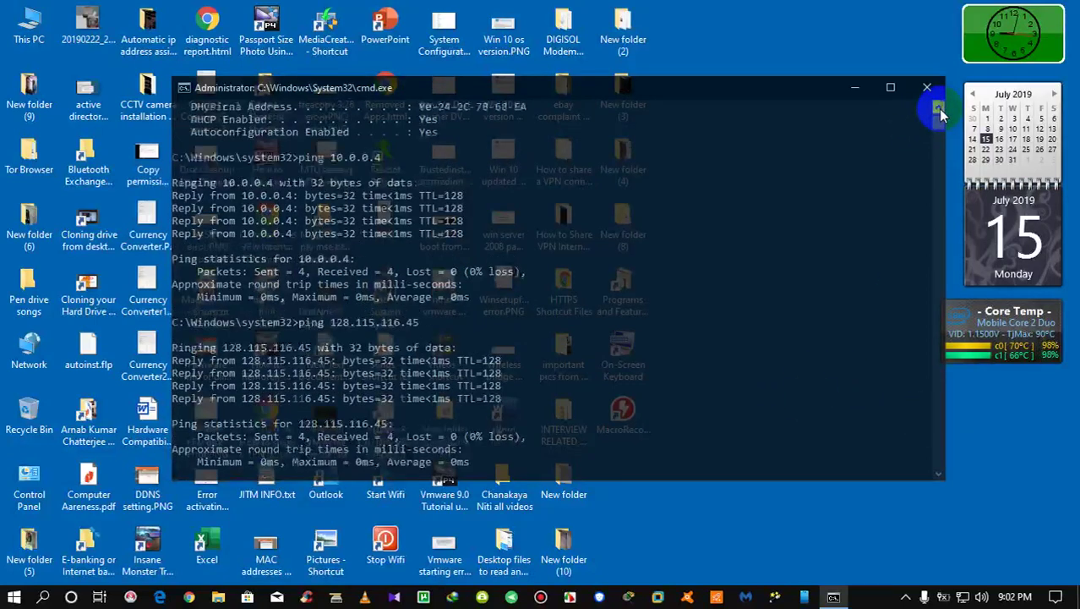
{"action": "left_click_drag", "start_coordinate": [939, 110], "coordinate": [939, 110]}
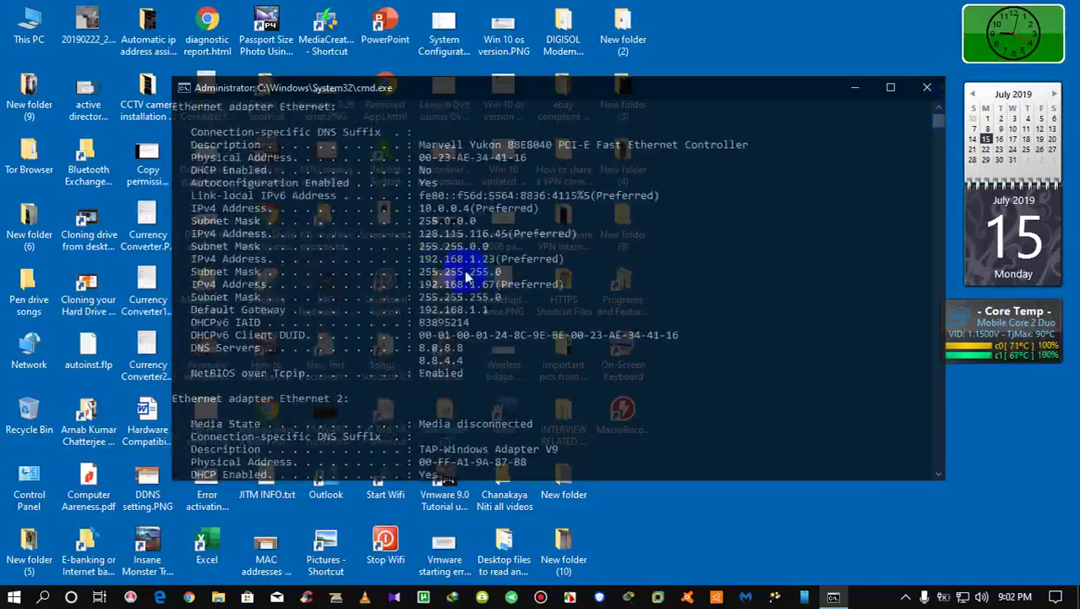
{"action": "left_click_drag", "start_coordinate": [414, 259], "coordinate": [496, 265]}
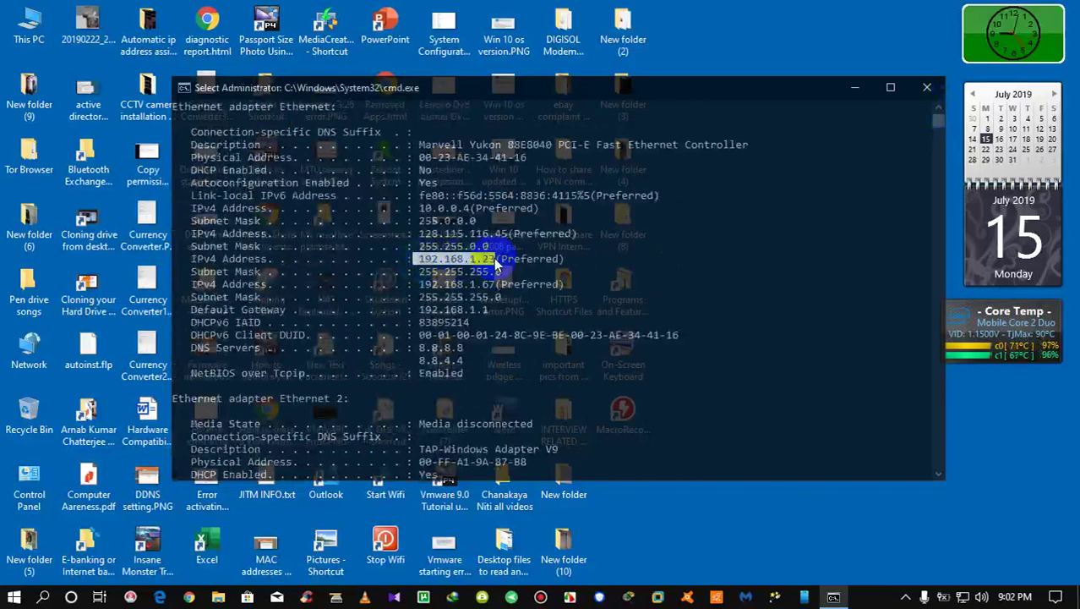
{"action": "right_click", "coordinate": [496, 265]}
{"action": "left_click", "coordinate": [938, 474]}
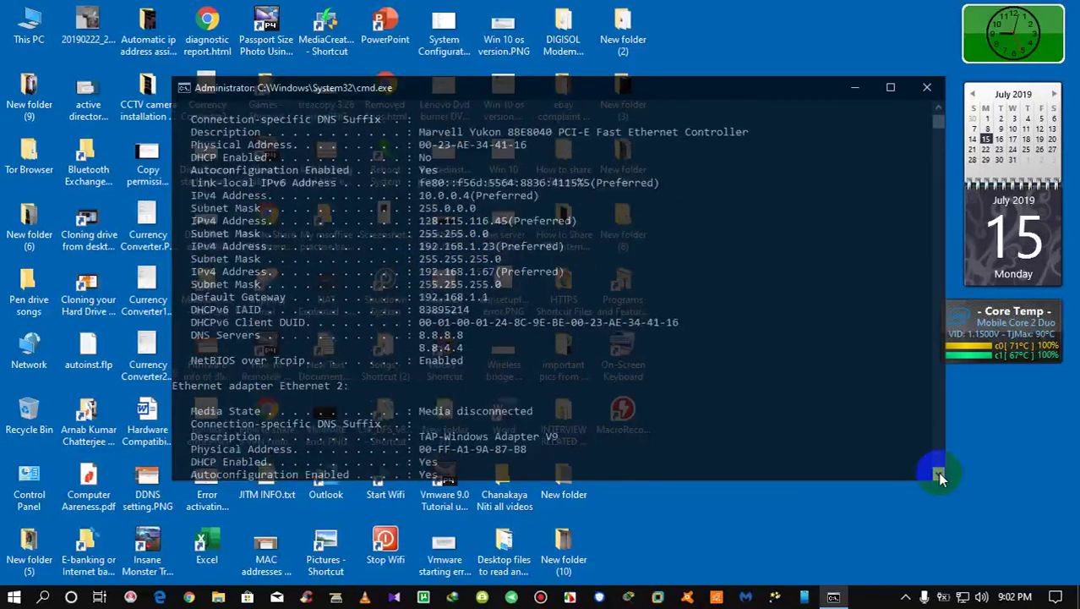
{"action": "left_click_drag", "start_coordinate": [938, 474], "coordinate": [939, 474]}
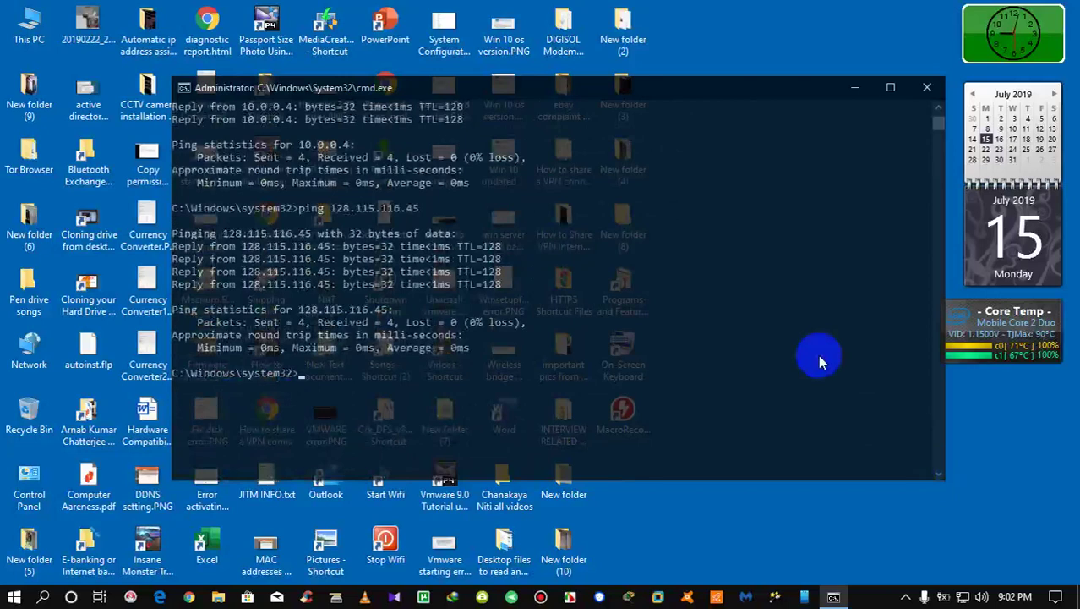
{"action": "type", "text": "ping  192.168.1.23"}
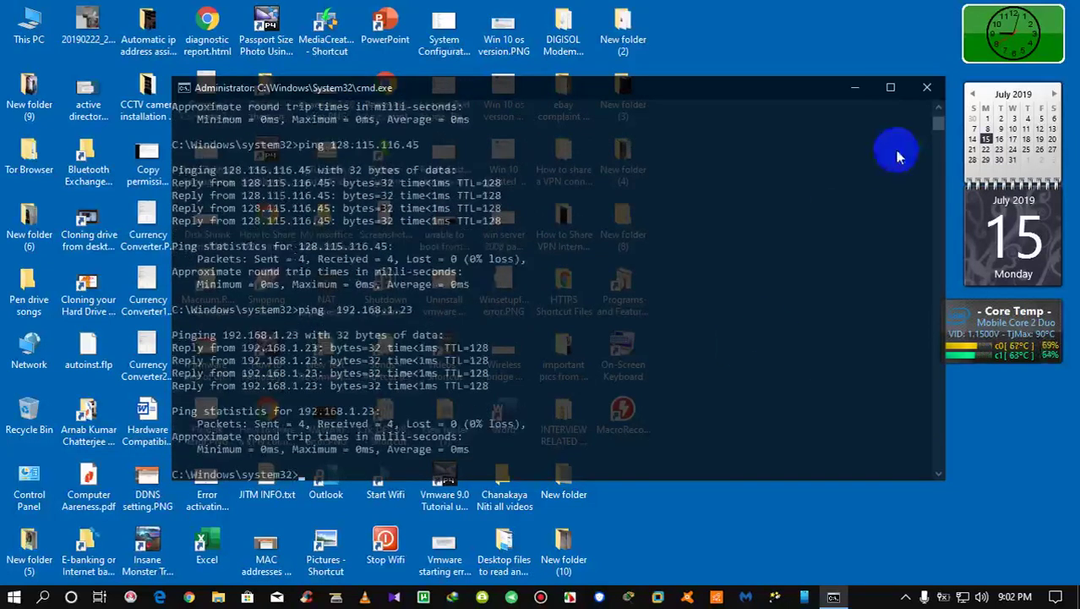
Step: Copy the Ethernet adapter's IPv4 address 192.168.1.67 from the ipconfig output and ping it
{"action": "left_click", "coordinate": [938, 108]}
{"action": "scroll", "coordinate": [941, 115], "scroll_direction": "up", "scroll_amount": 9}
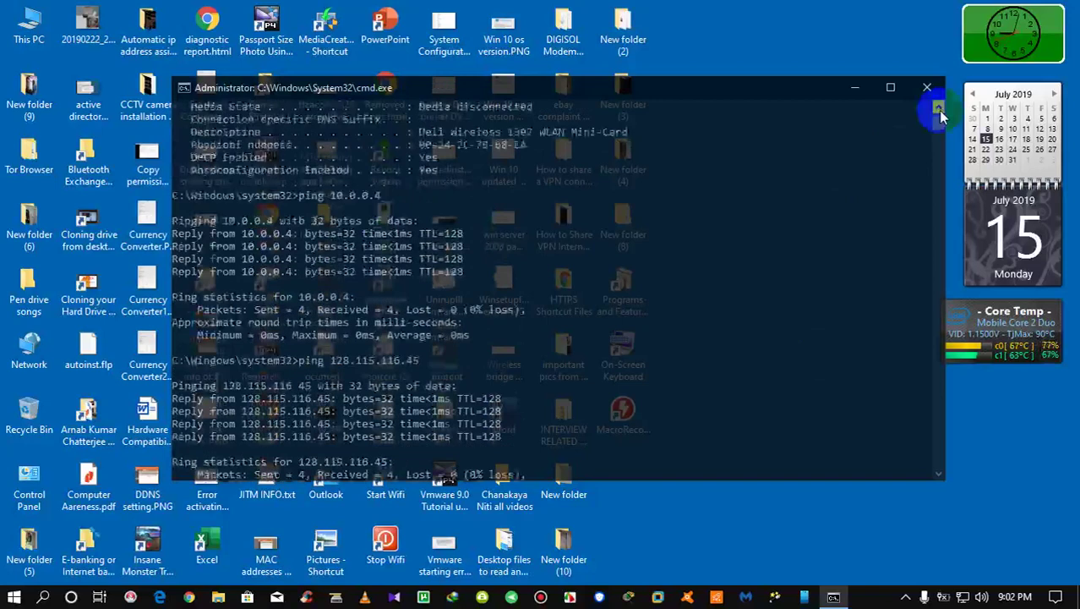
{"action": "scroll", "coordinate": [938, 108], "scroll_direction": "up", "scroll_amount": 6}
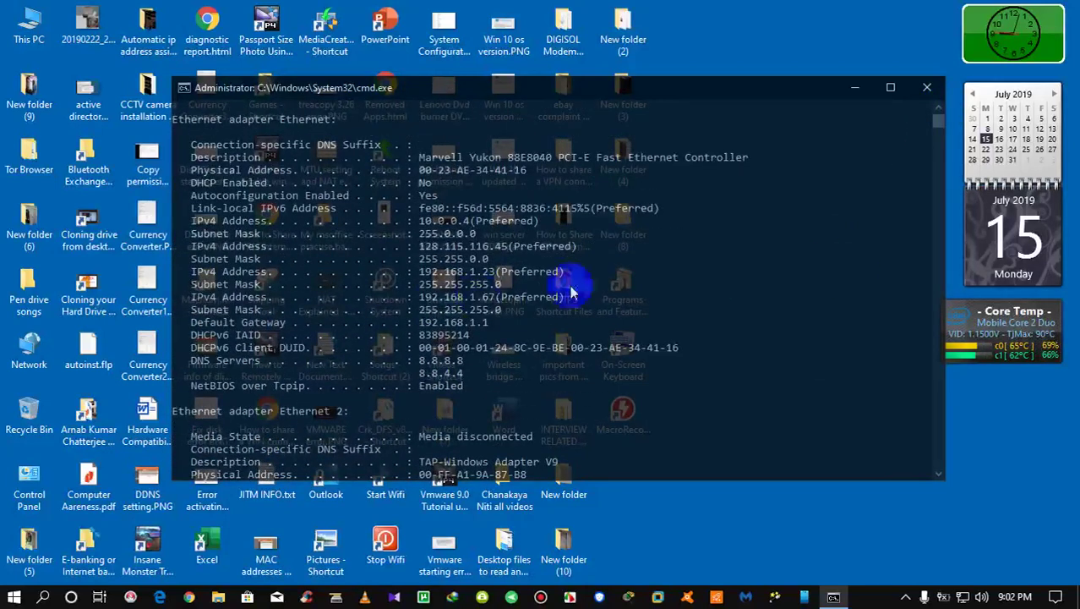
{"action": "left_click_drag", "start_coordinate": [419, 296], "coordinate": [488, 298]}
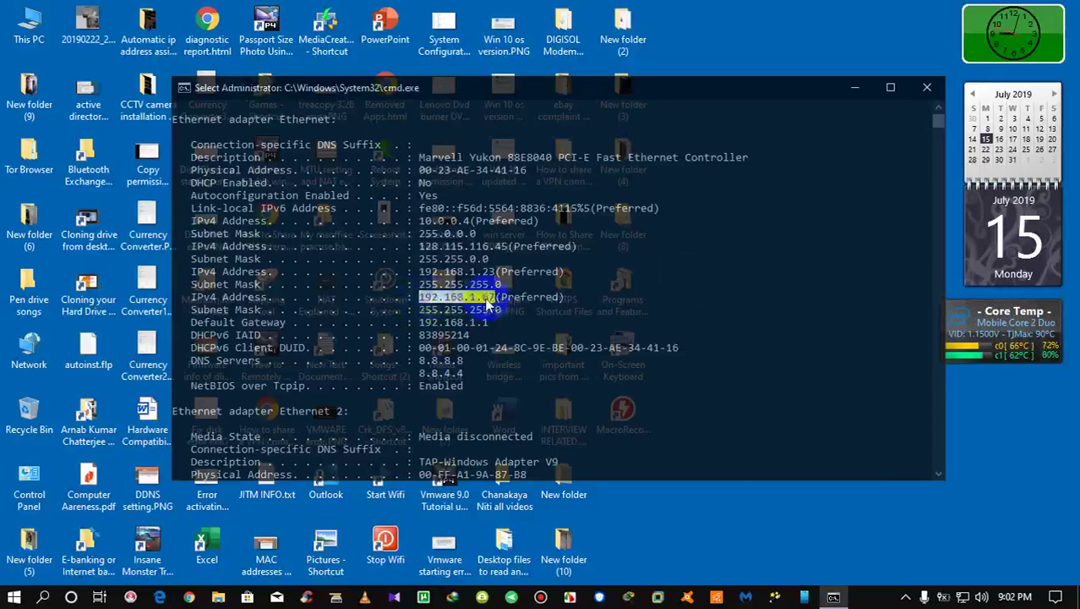
{"action": "right_click", "coordinate": [489, 303]}
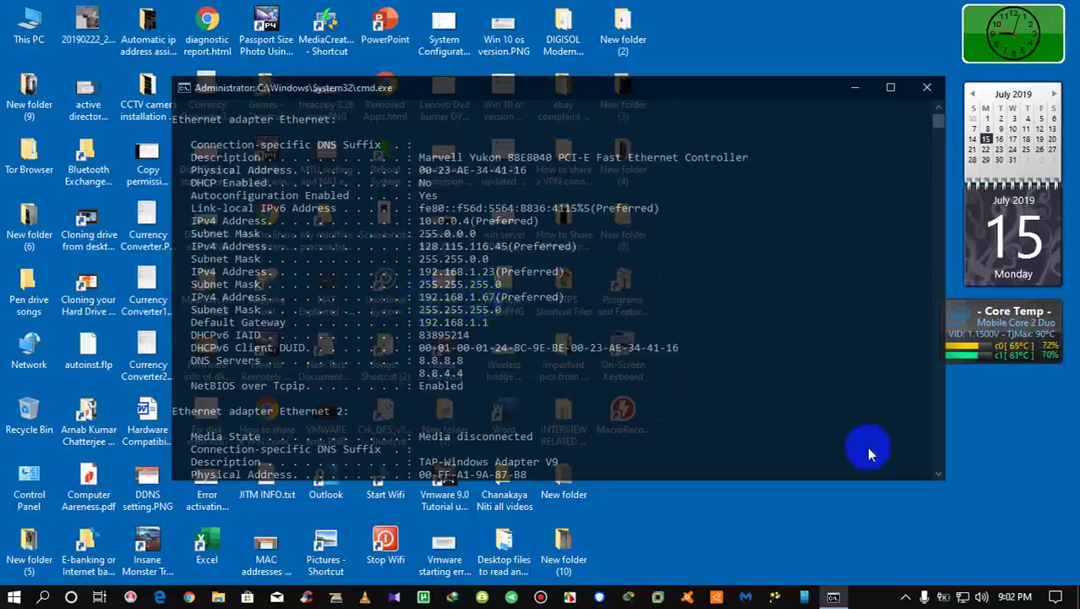
{"action": "left_click", "coordinate": [938, 474]}
{"action": "scroll", "coordinate": [938, 474], "scroll_direction": "down", "scroll_amount": 10}
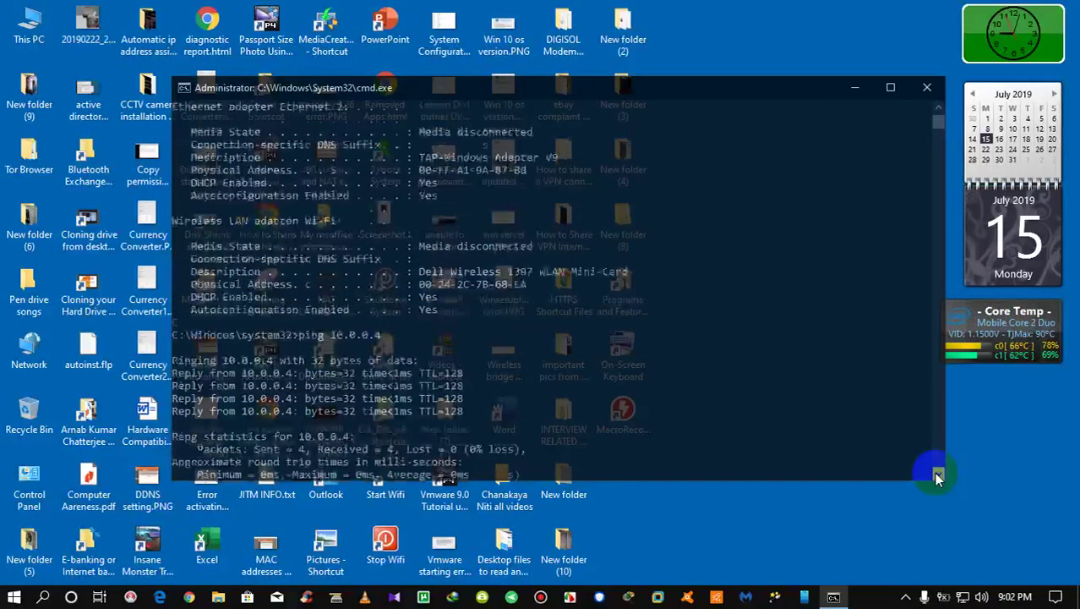
{"action": "scroll", "coordinate": [936, 475], "scroll_direction": "down", "scroll_amount": 7}
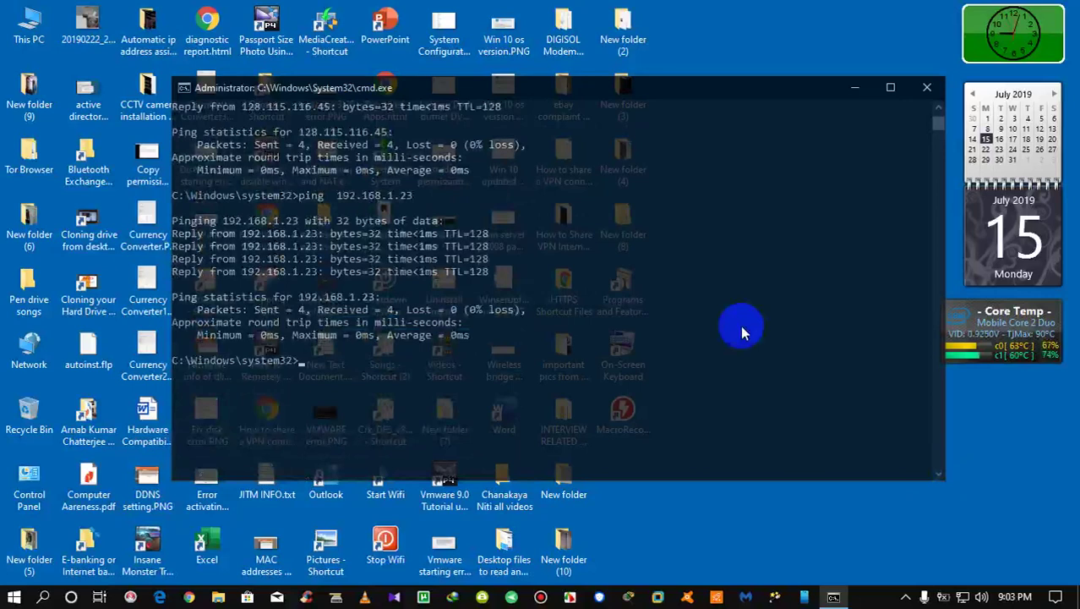
{"action": "type", "text": "ping 192.168.1.67"}
{"action": "key", "text": "Return"}
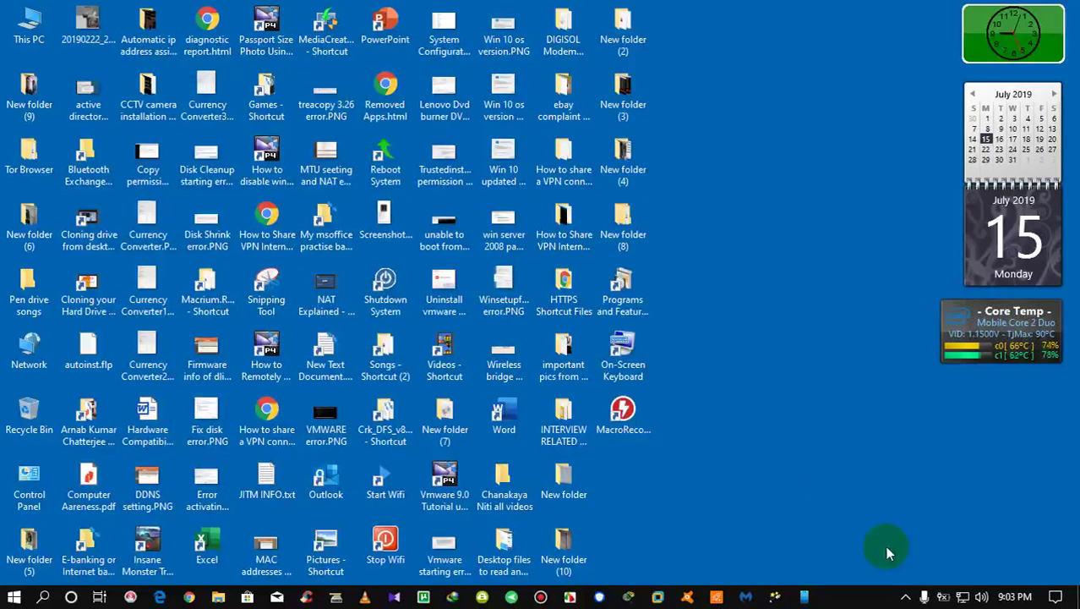
Step: Open the Ethernet adapter's properties through the desktop Network item's properties and the adapter settings
{"action": "right_click", "coordinate": [35, 347]}
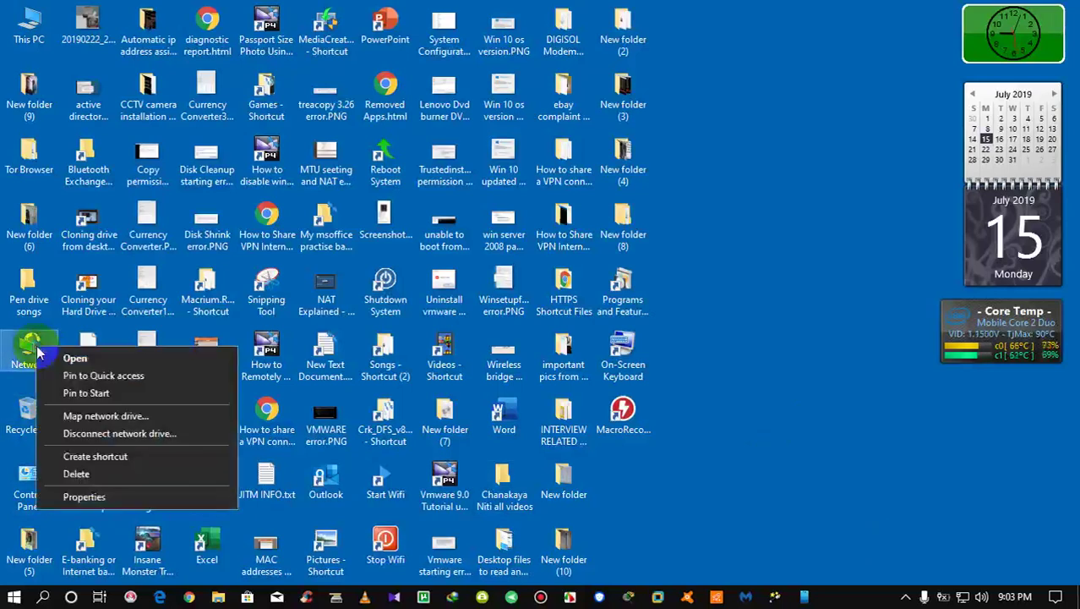
{"action": "left_click", "coordinate": [84, 497]}
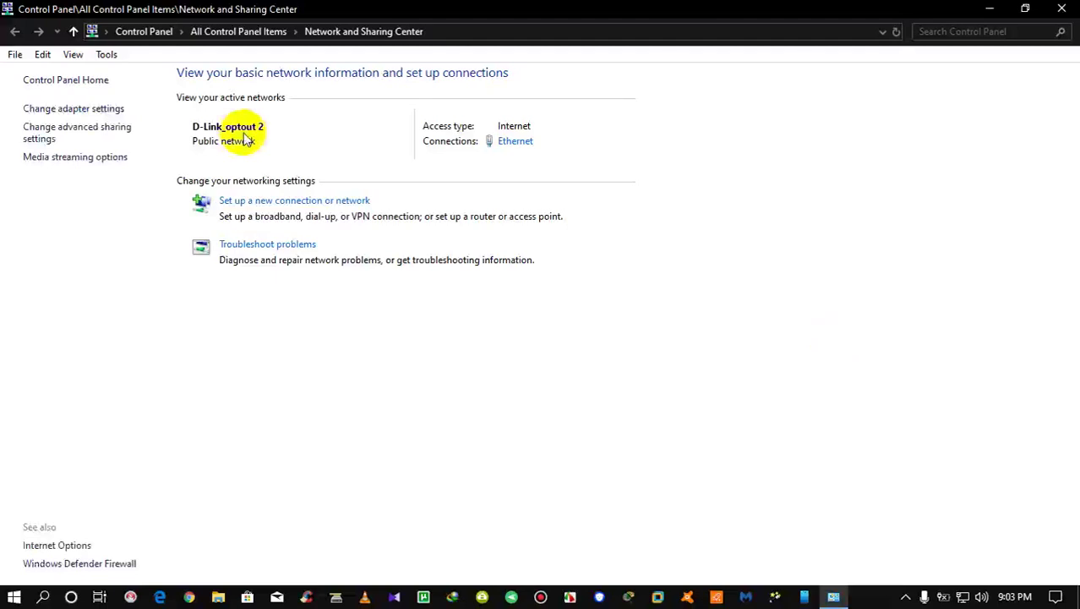
{"action": "left_click", "coordinate": [84, 108]}
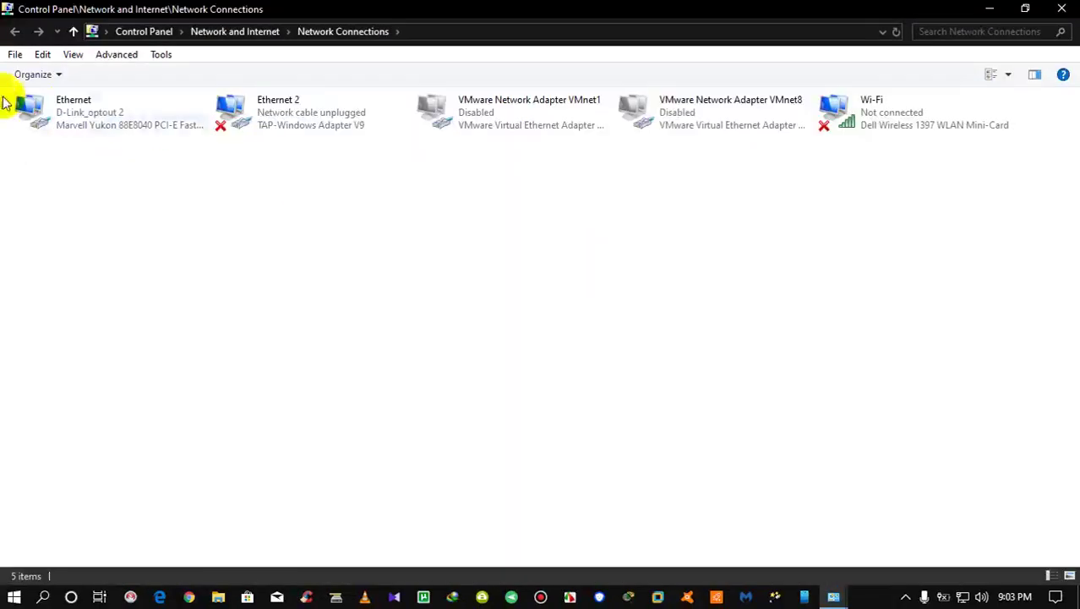
{"action": "left_click", "coordinate": [48, 113]}
{"action": "right_click", "coordinate": [60, 114]}
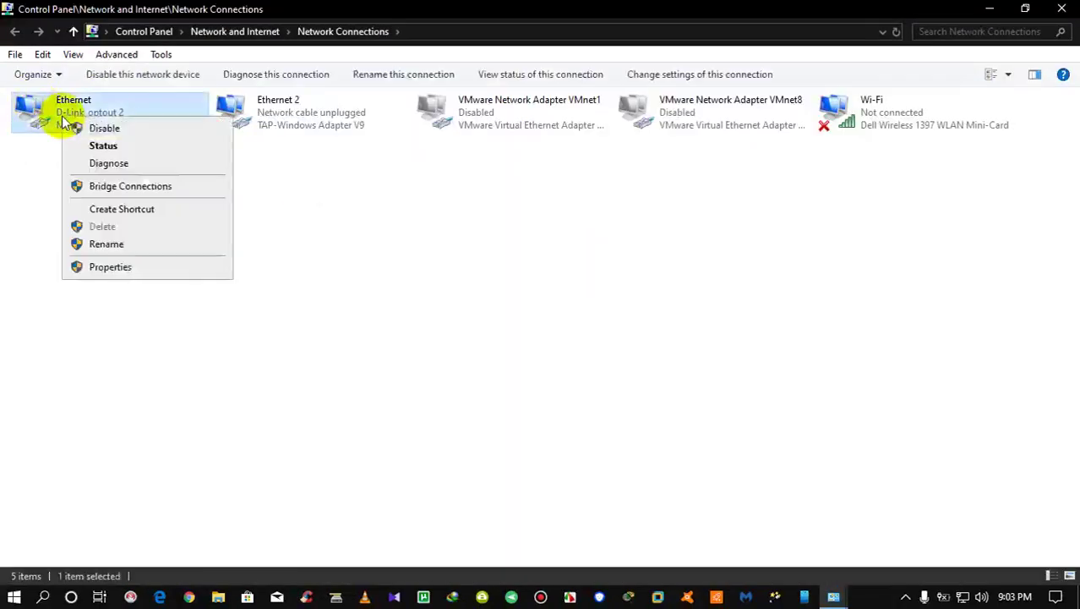
{"action": "left_click", "coordinate": [102, 268]}
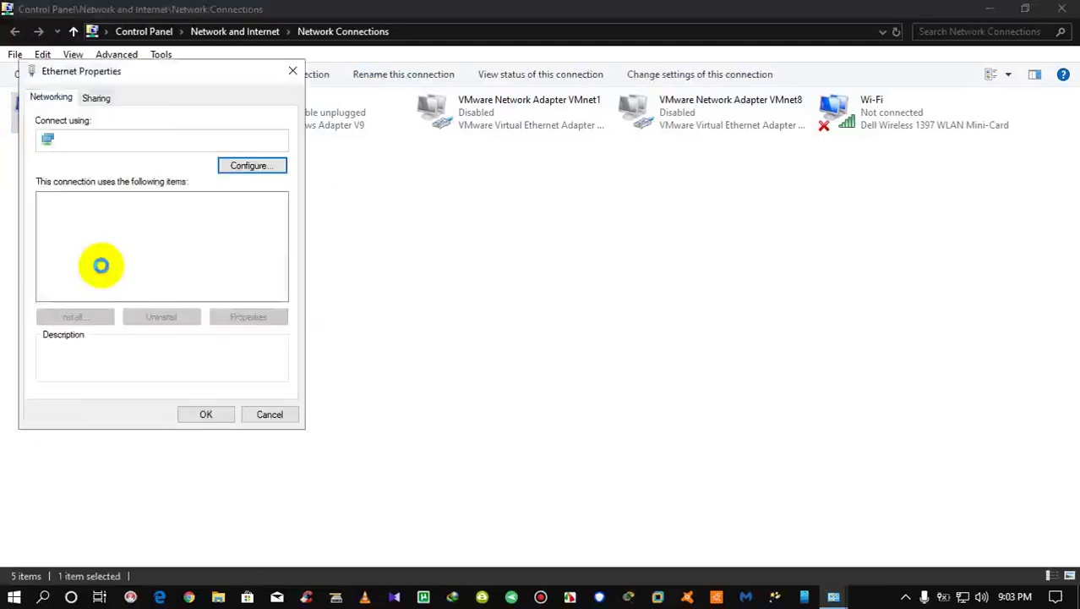
Step: Move the Ethernet Properties dialog toward the middle and open the Advanced TCP/IP Settings for Internet Protocol Version 4
{"action": "left_click_drag", "start_coordinate": [164, 75], "coordinate": [524, 97]}
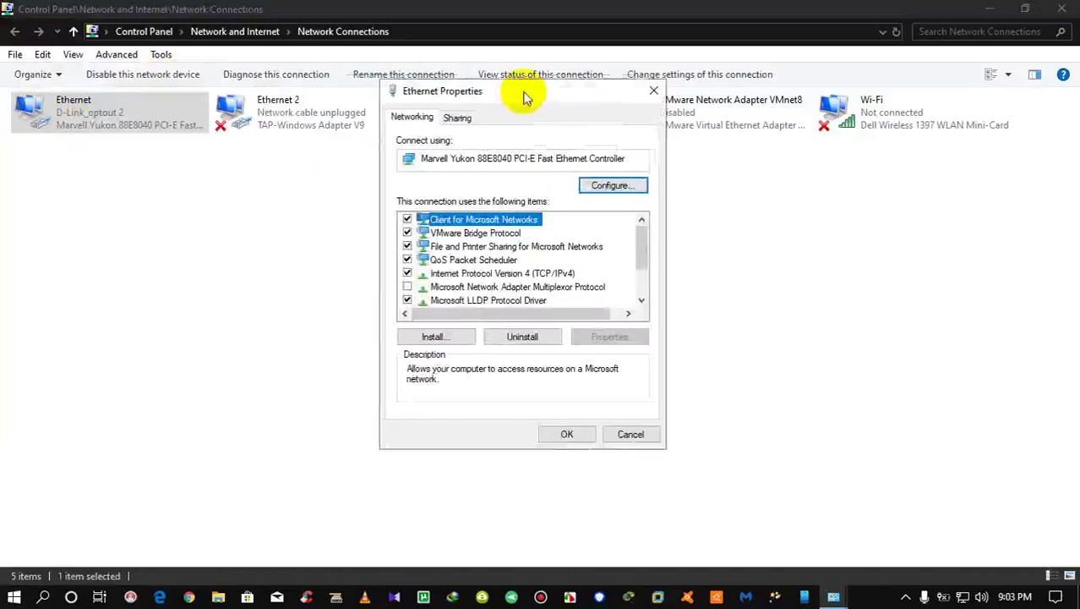
{"action": "left_click", "coordinate": [496, 274]}
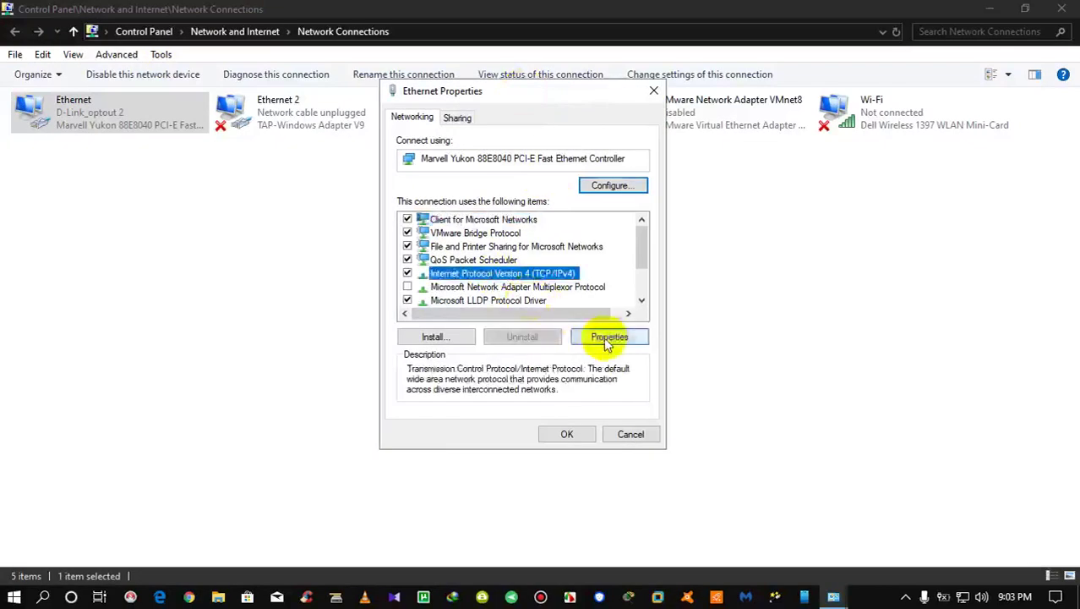
{"action": "left_click", "coordinate": [607, 337]}
{"action": "left_click", "coordinate": [670, 450]}
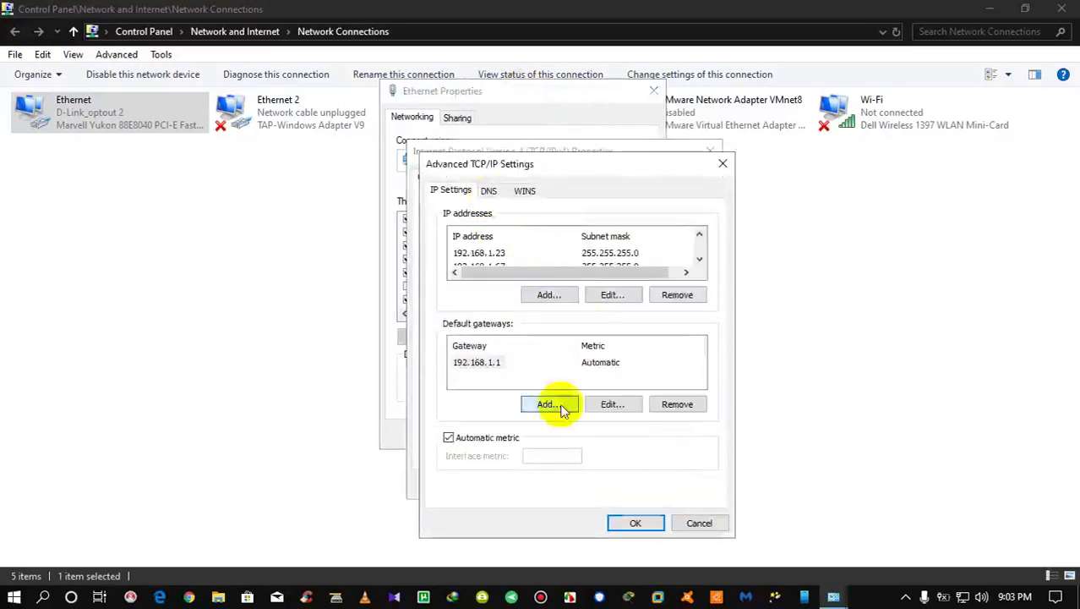
Step: Look at the entry form for an additional default gateway and close it without adding one
{"action": "left_click", "coordinate": [549, 404]}
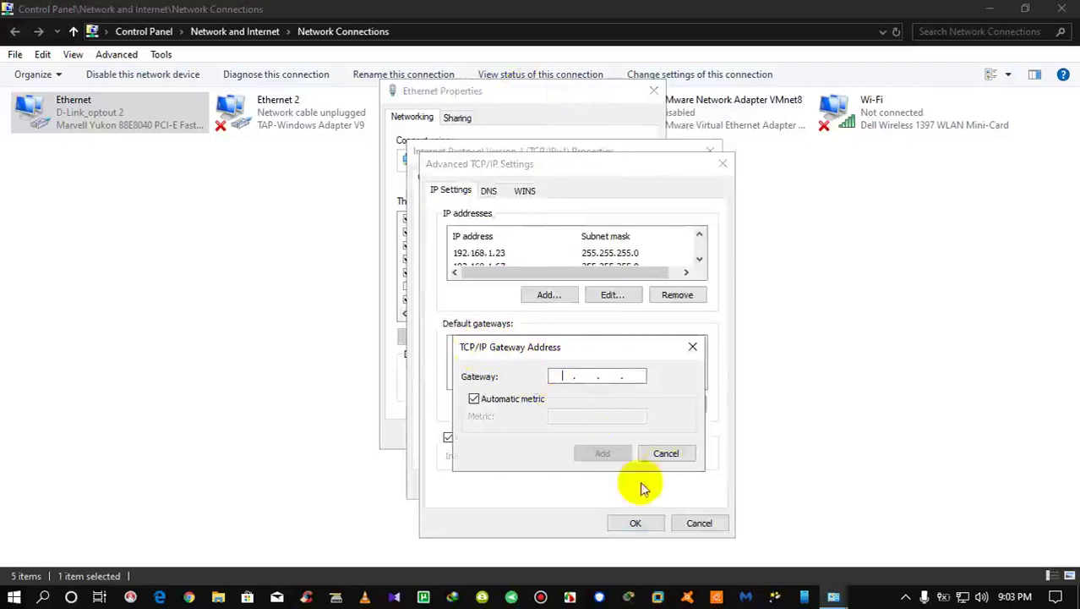
{"action": "type", "text": "192.168.1.1"}
{"action": "key", "text": "Return"}
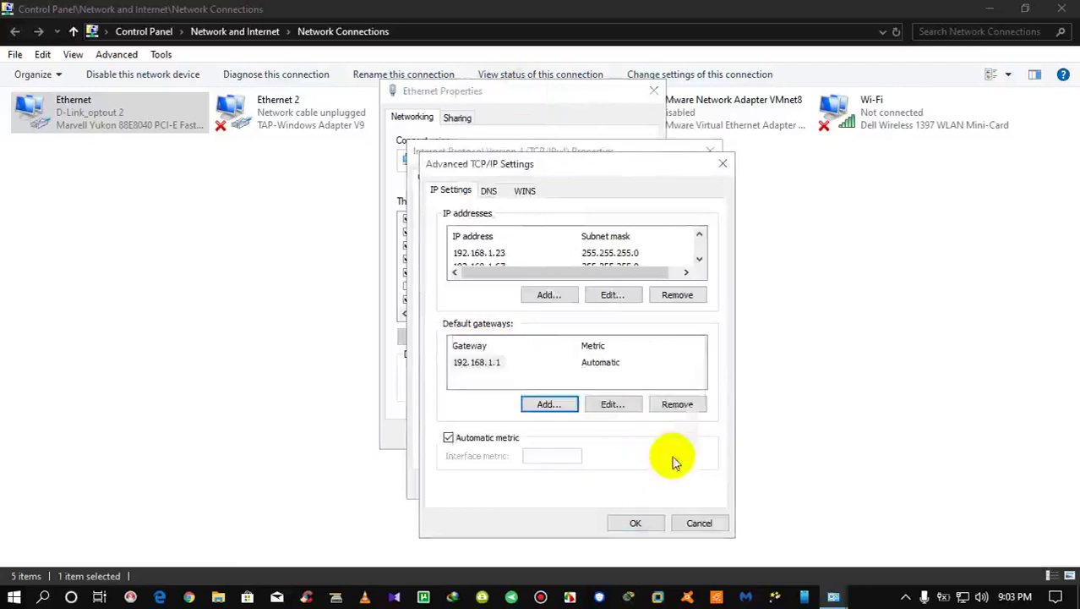
Step: Look at the entry form for an additional DNS server, cancel it and return to the IP settings
{"action": "left_click", "coordinate": [491, 191]}
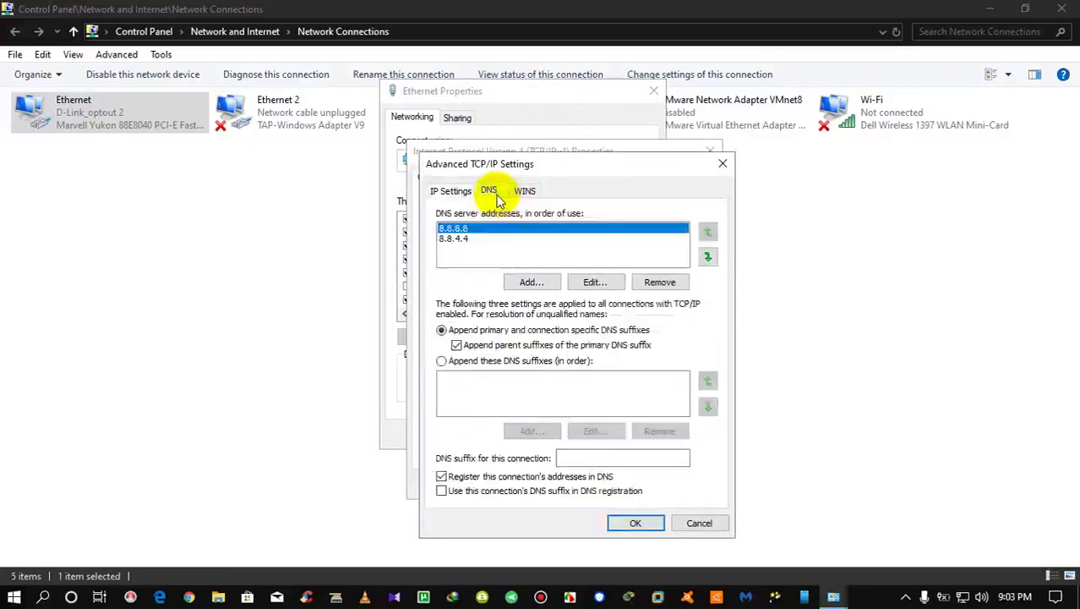
{"action": "left_click", "coordinate": [531, 284]}
{"action": "left_click", "coordinate": [656, 310]}
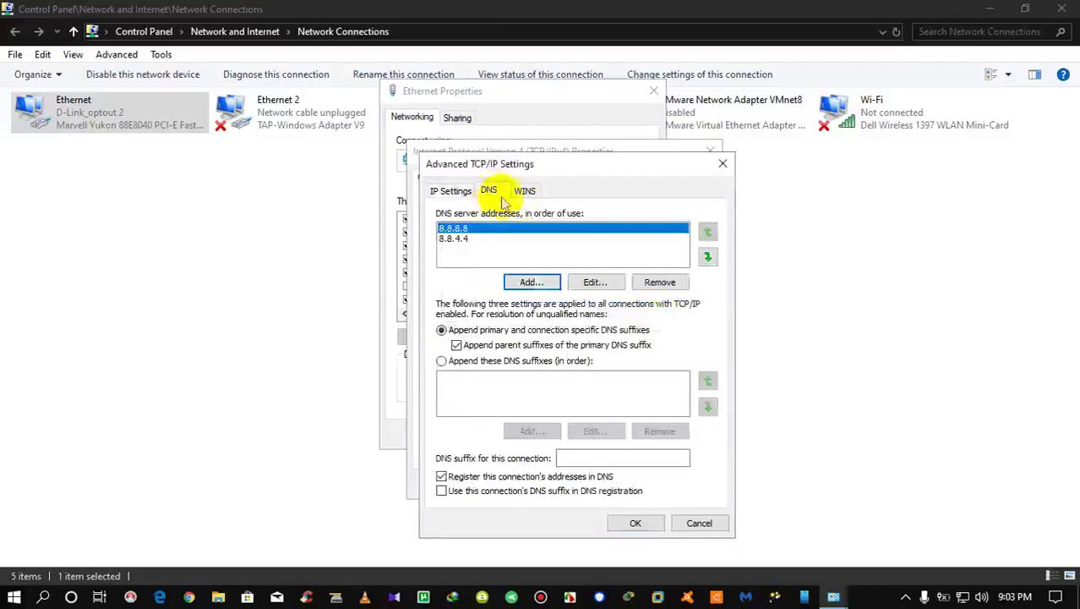
{"action": "left_click", "coordinate": [457, 191]}
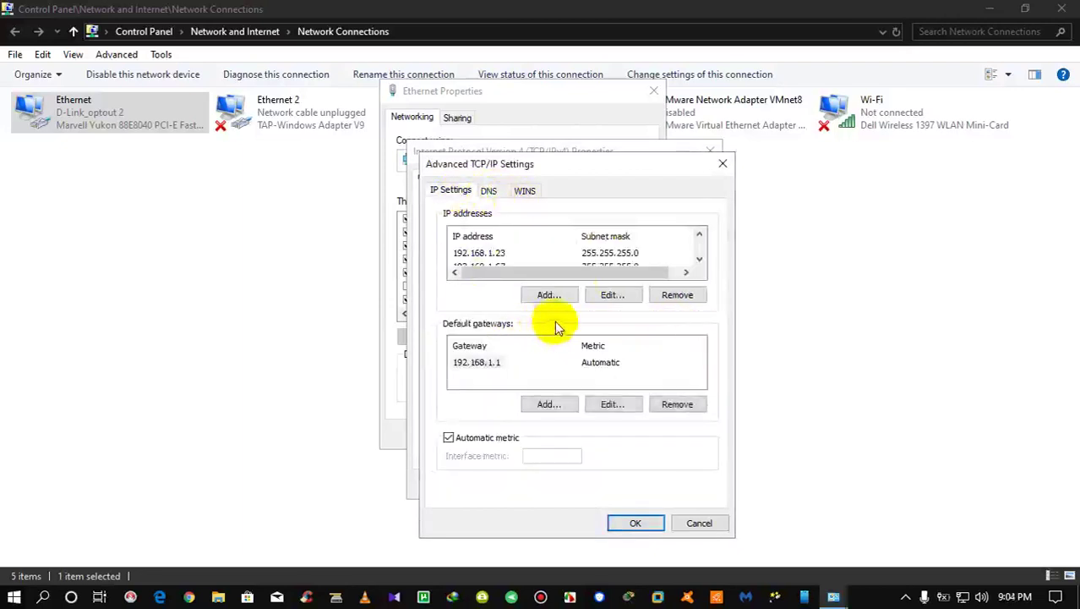
Step: Remove the IP addresses 128.115.116.45 and 10.0.0.4 from the adapter's advanced IP settings
{"action": "left_click", "coordinate": [699, 260]}
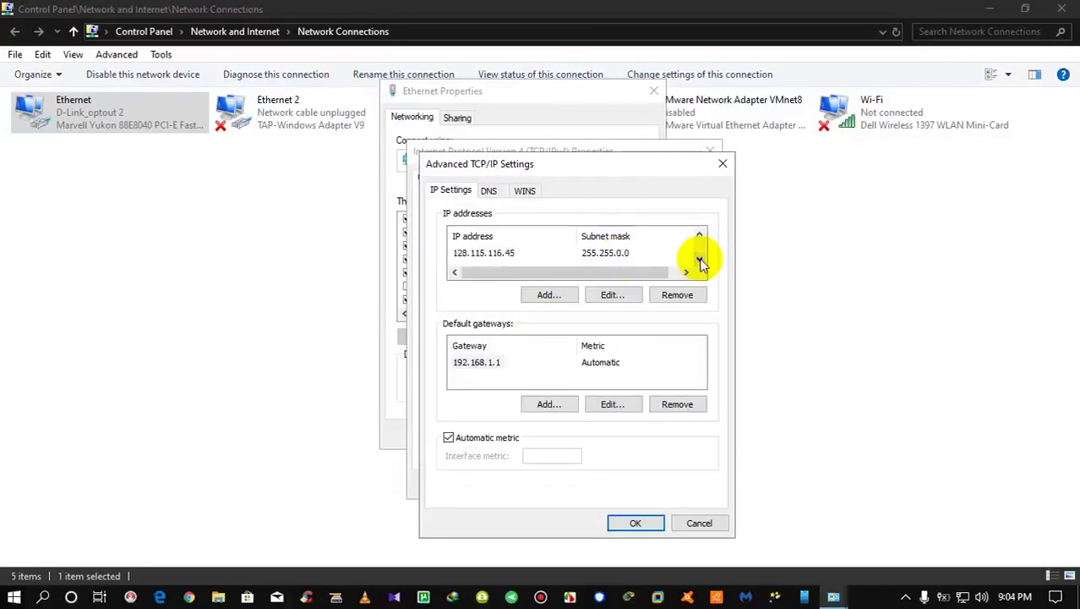
{"action": "left_click", "coordinate": [485, 253]}
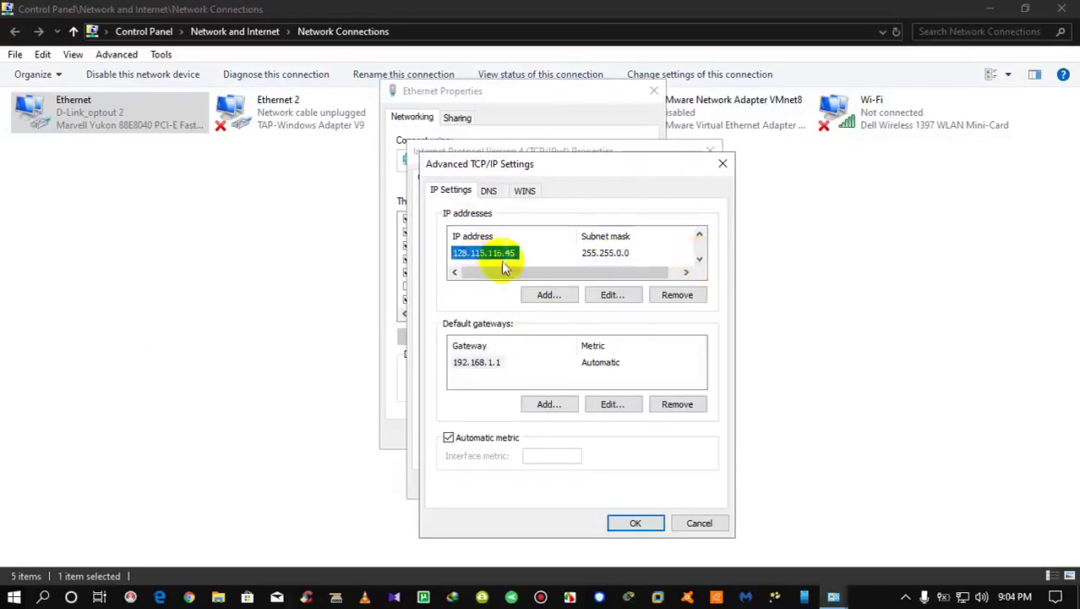
{"action": "left_click", "coordinate": [672, 297]}
{"action": "left_click", "coordinate": [470, 252]}
{"action": "left_click", "coordinate": [676, 296]}
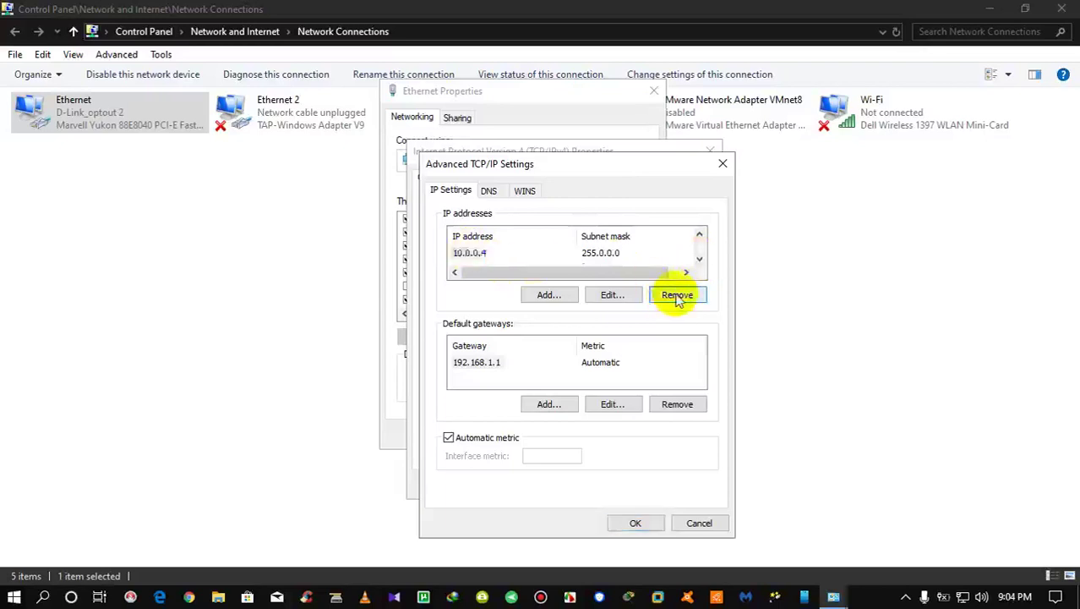
Step: Remove the additional IP address 192.168.1.67, keeping 192.168.1.23 in the adapter's address list
{"action": "left_click", "coordinate": [497, 267]}
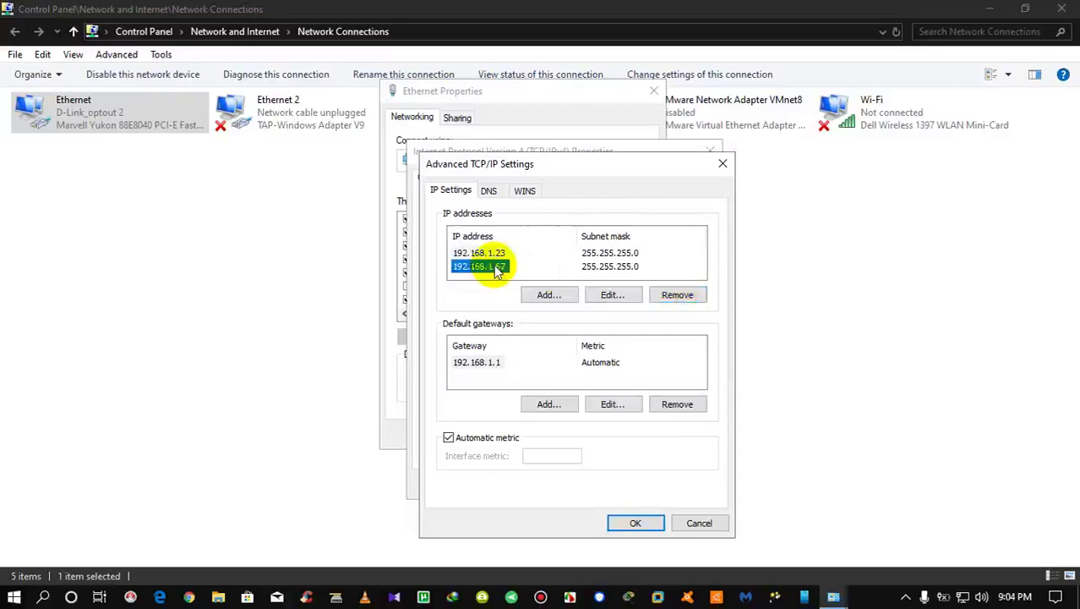
{"action": "left_click", "coordinate": [483, 253]}
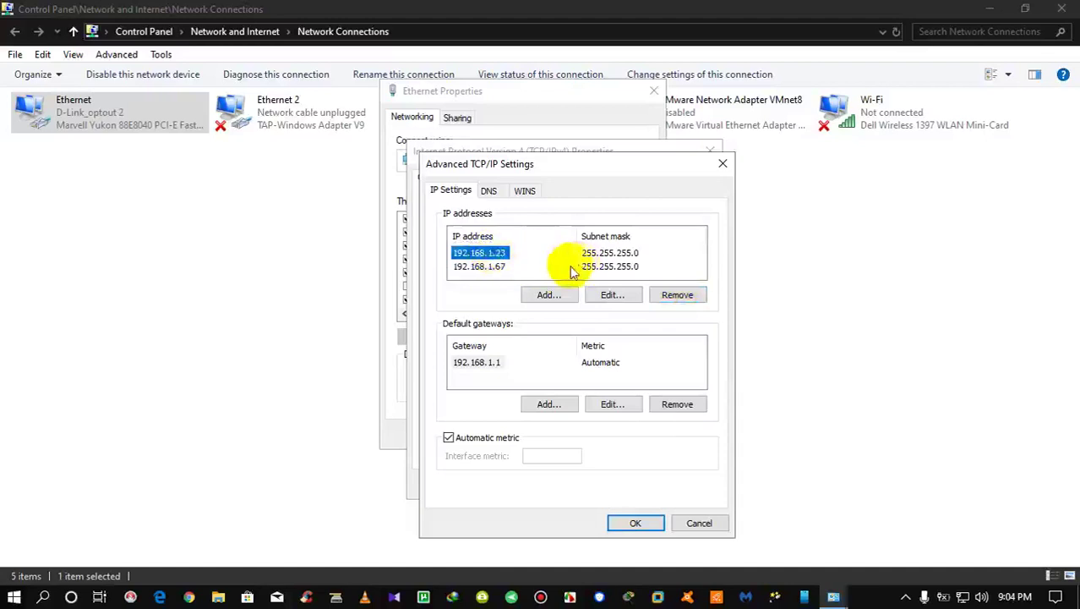
{"action": "left_click", "coordinate": [500, 267]}
{"action": "left_click", "coordinate": [678, 295]}
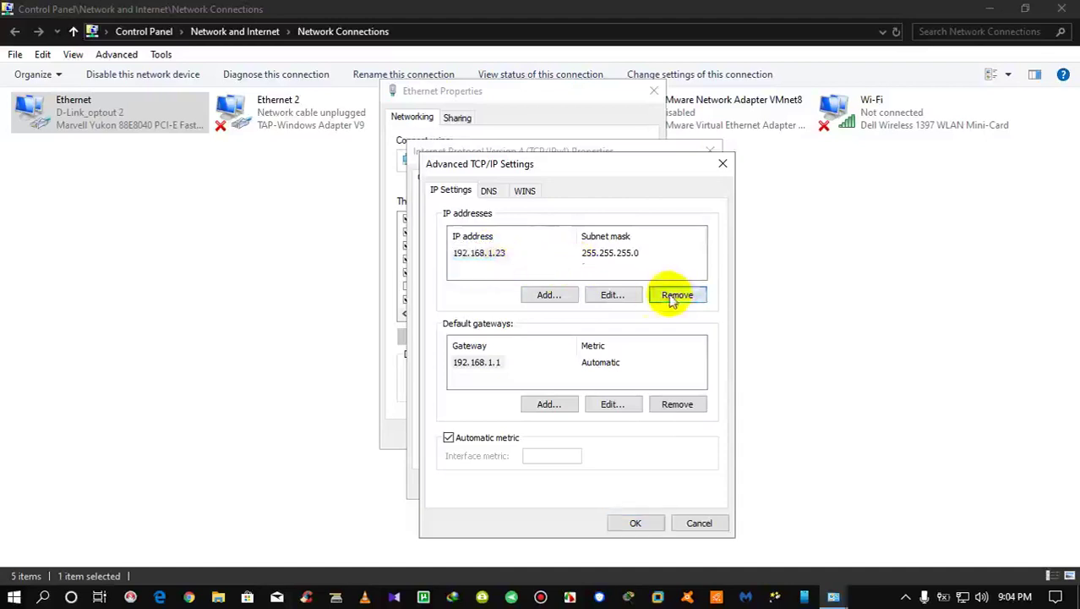
Step: Apply the IPv4 changes, agree to save the configuration with multiple default gateways, and close the Ethernet properties
{"action": "left_click", "coordinate": [635, 522]}
{"action": "left_click", "coordinate": [626, 484]}
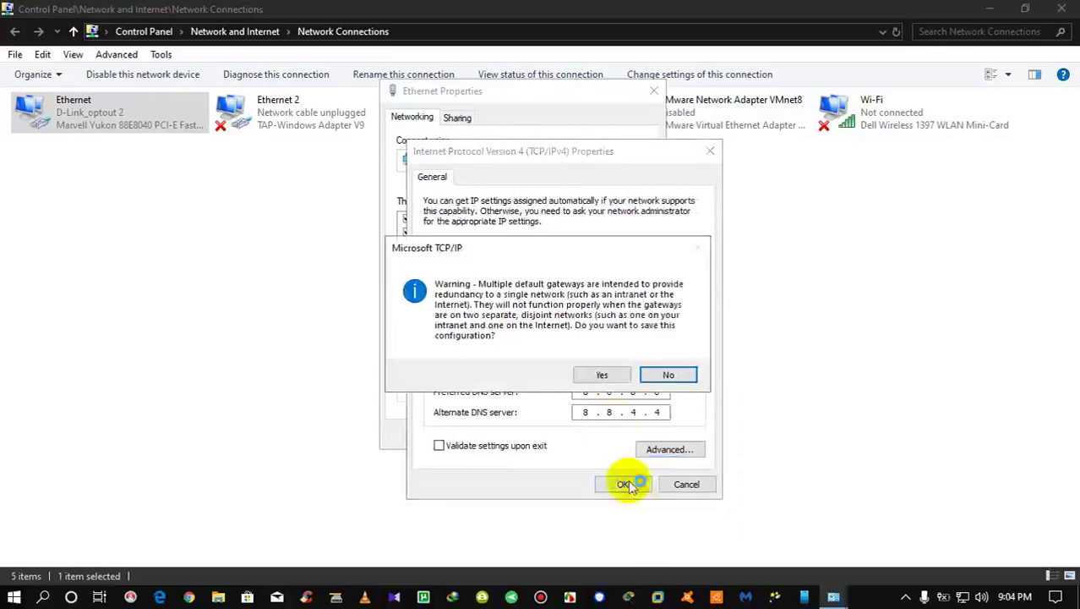
{"action": "left_click", "coordinate": [603, 374]}
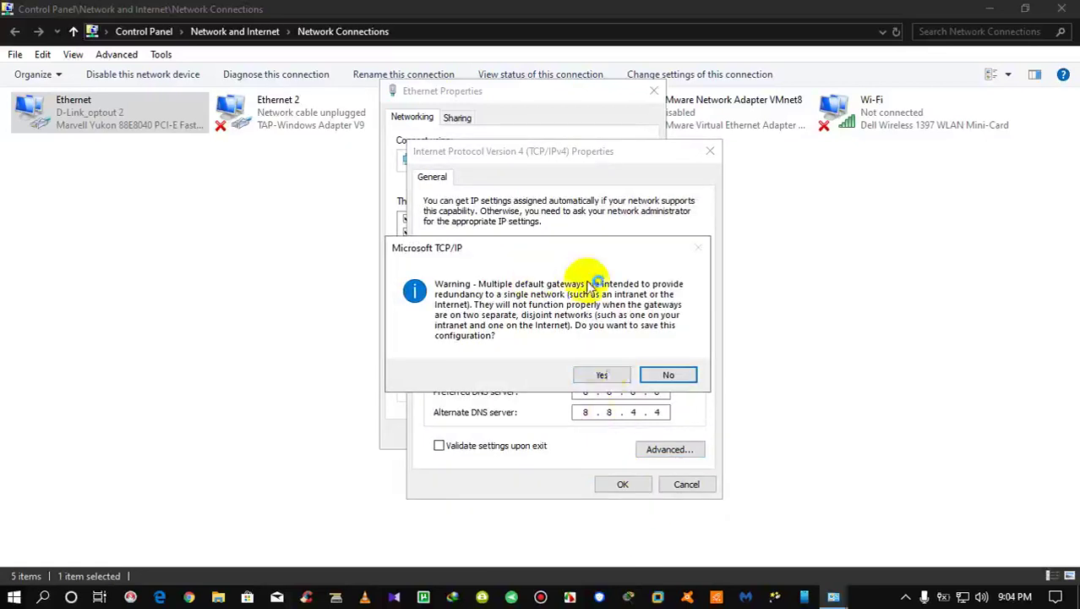
{"action": "left_click", "coordinate": [601, 377]}
{"action": "left_click", "coordinate": [664, 378]}
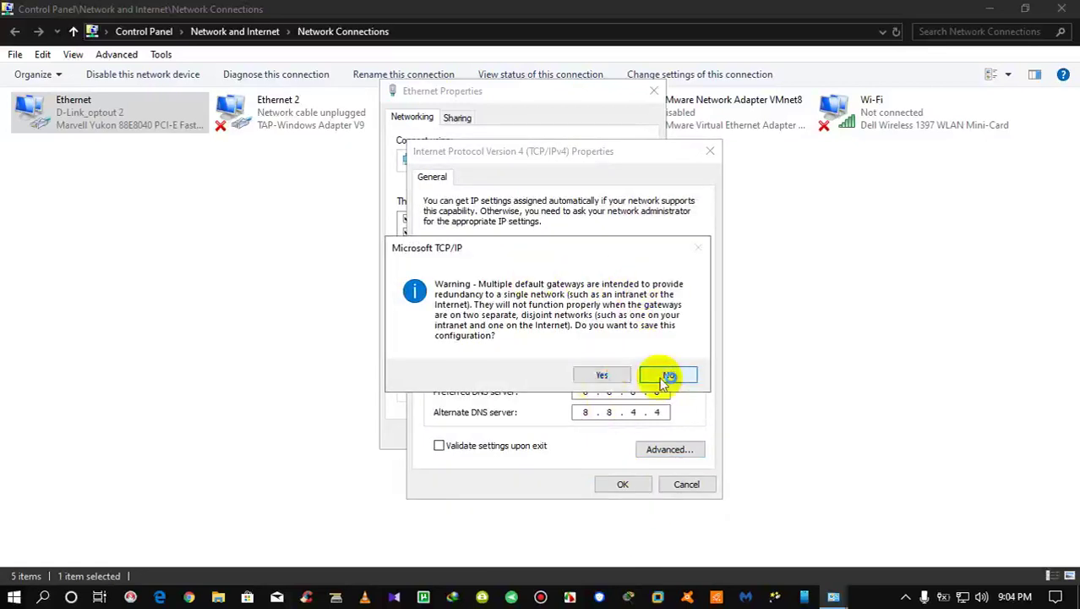
{"action": "left_click", "coordinate": [600, 378]}
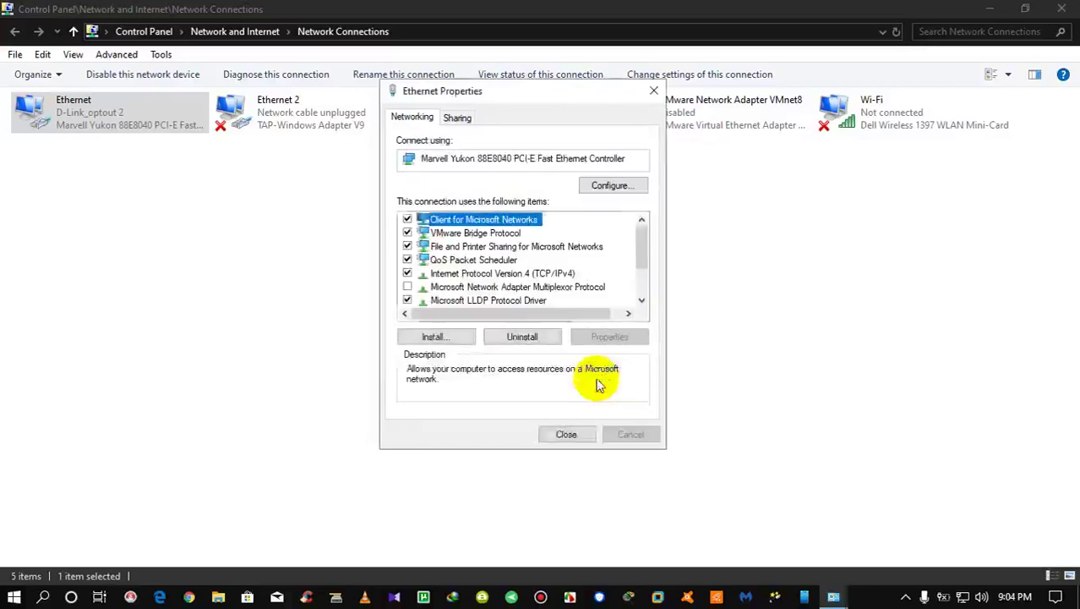
{"action": "left_click", "coordinate": [562, 434]}
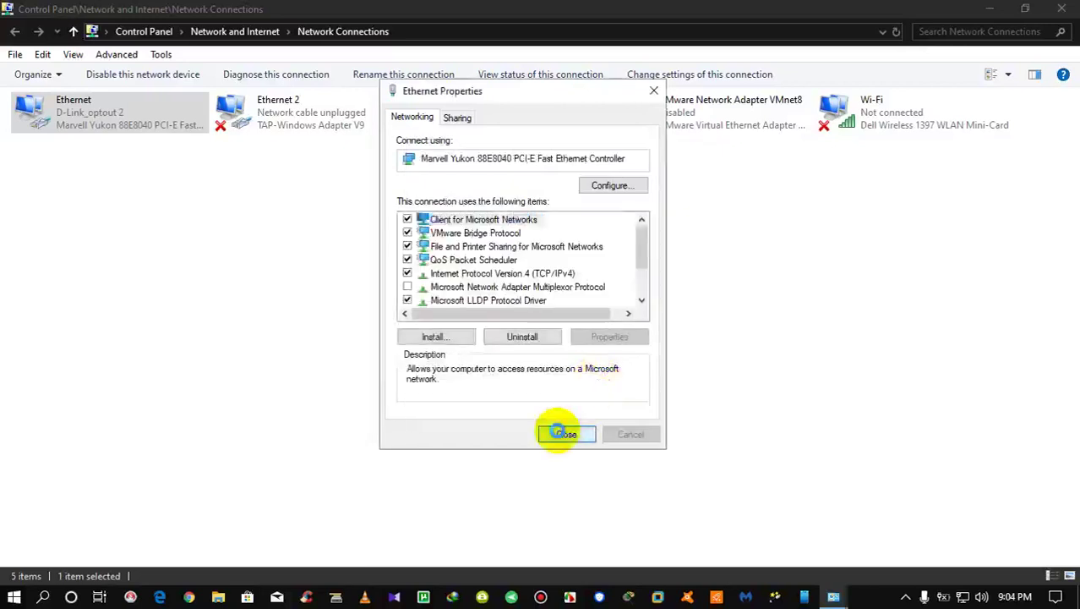
{"action": "left_click", "coordinate": [458, 242]}
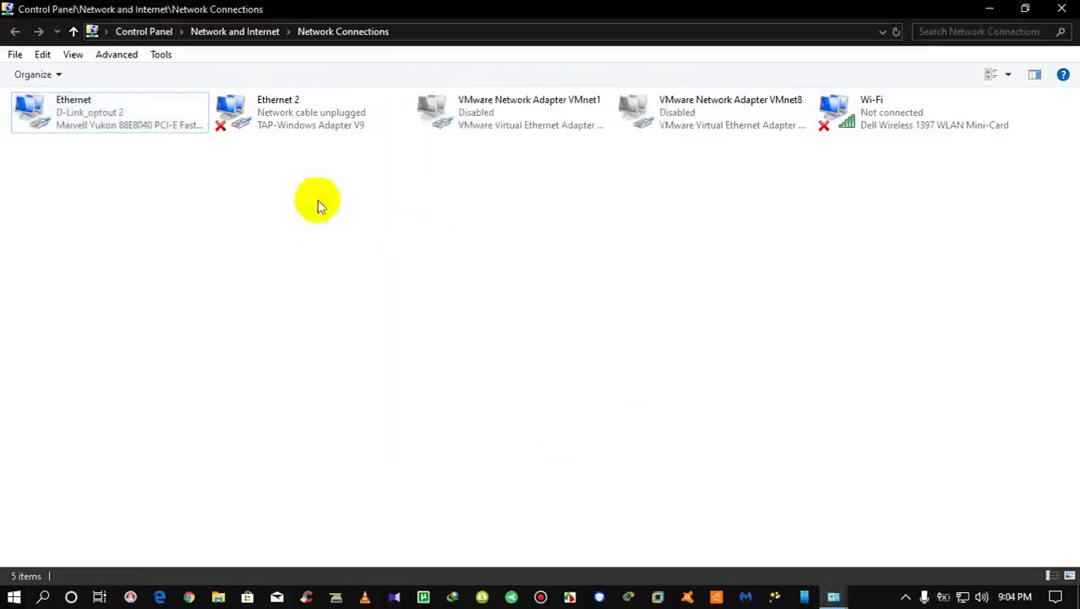
Step: Check the IPv4 address in the Ethernet adapter's connection details, and close the details and status windows
{"action": "right_click", "coordinate": [59, 105]}
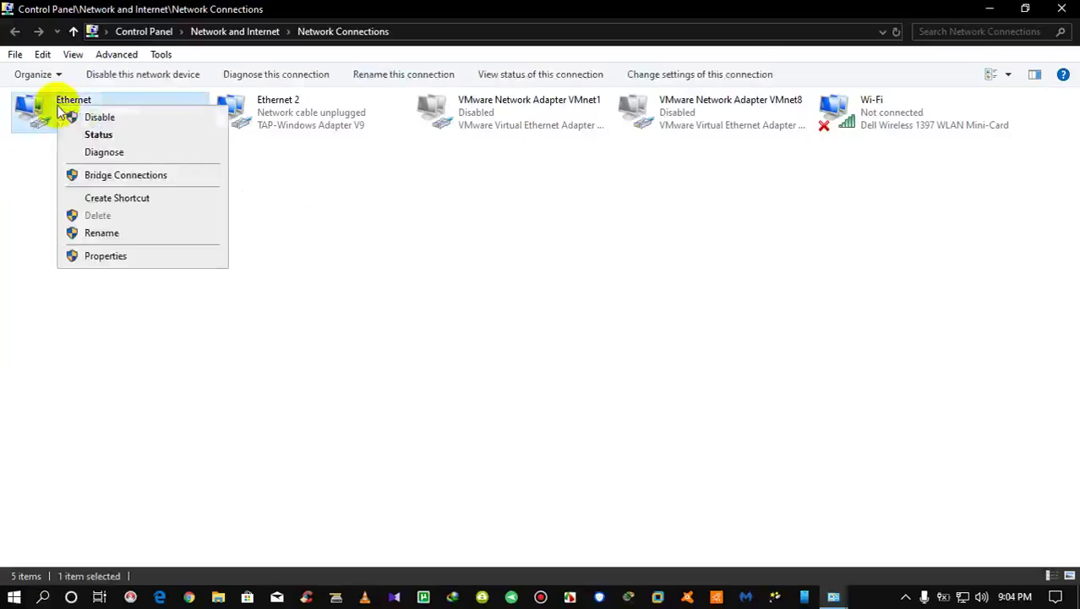
{"action": "left_click", "coordinate": [67, 134]}
{"action": "left_click", "coordinate": [455, 287]}
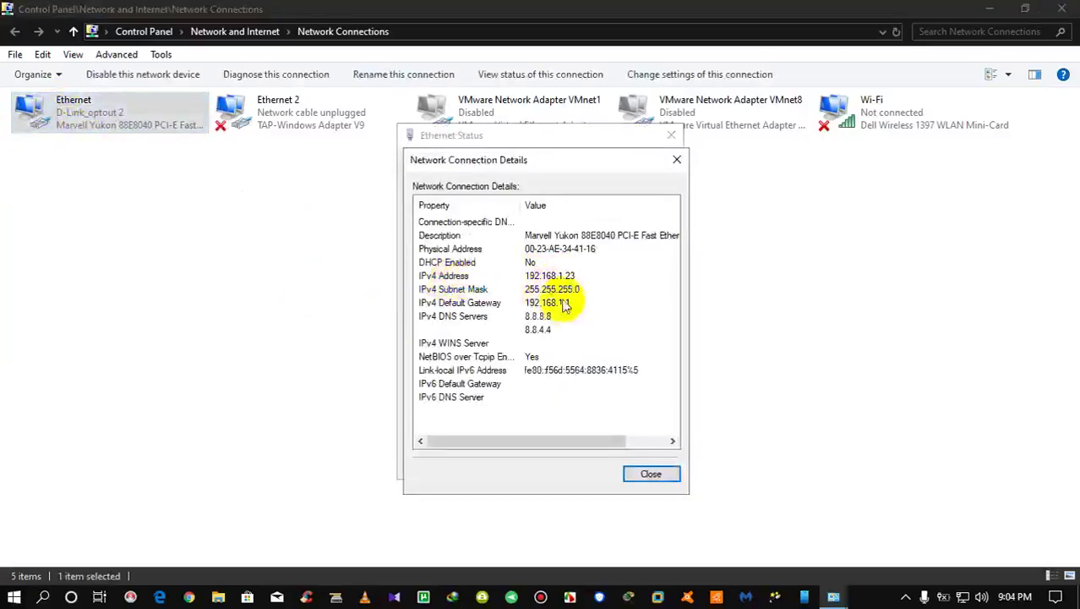
{"action": "left_click", "coordinate": [651, 475]}
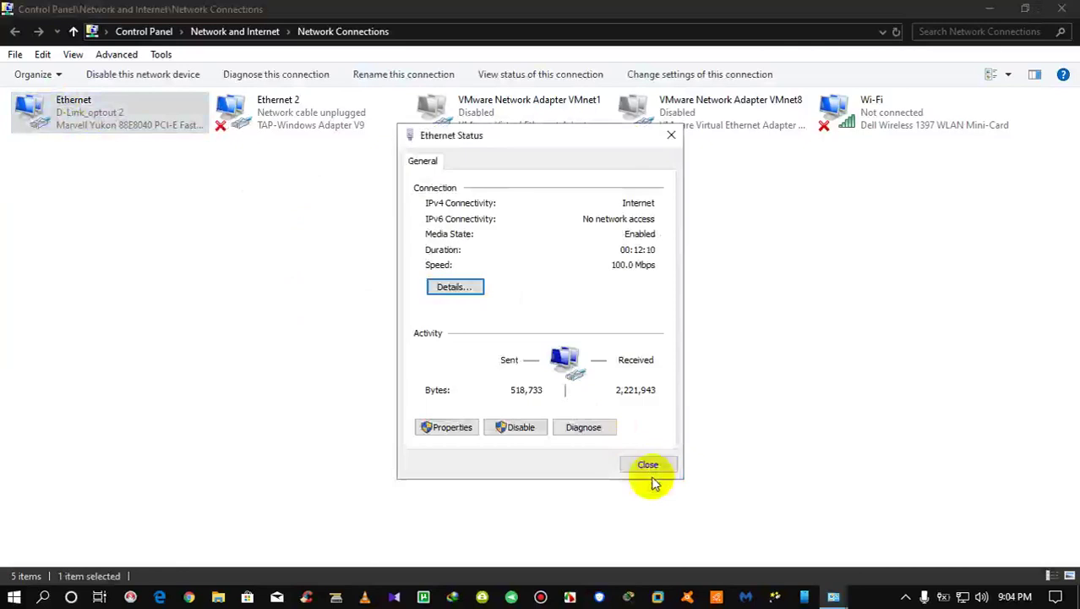
{"action": "left_click", "coordinate": [650, 466]}
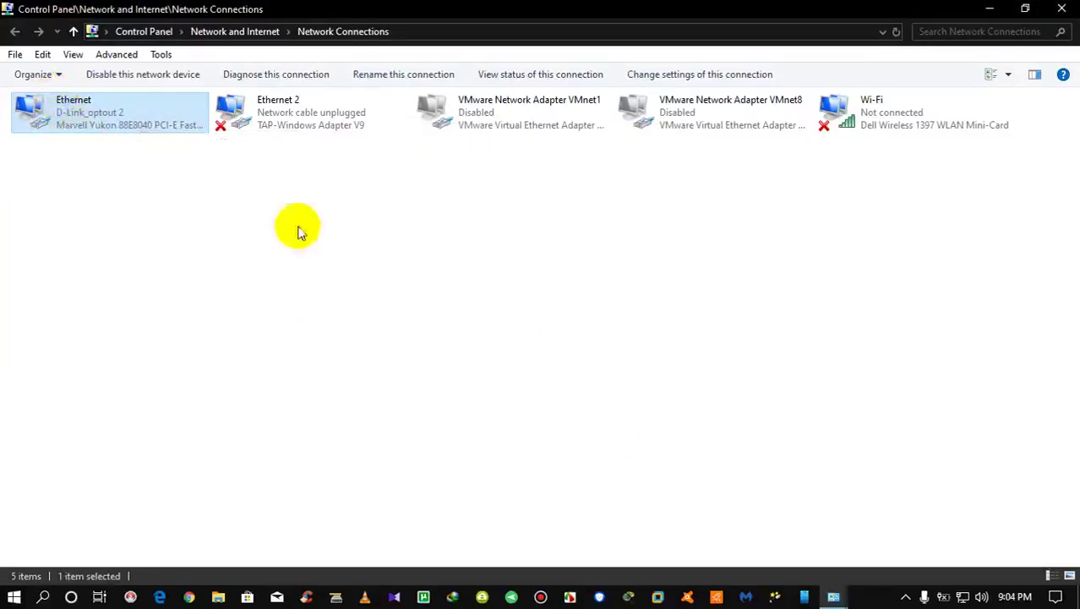
Step: Minimize both Control Panel windows, open Command Prompt as administrator and move its window slightly up
{"action": "left_click", "coordinate": [990, 8]}
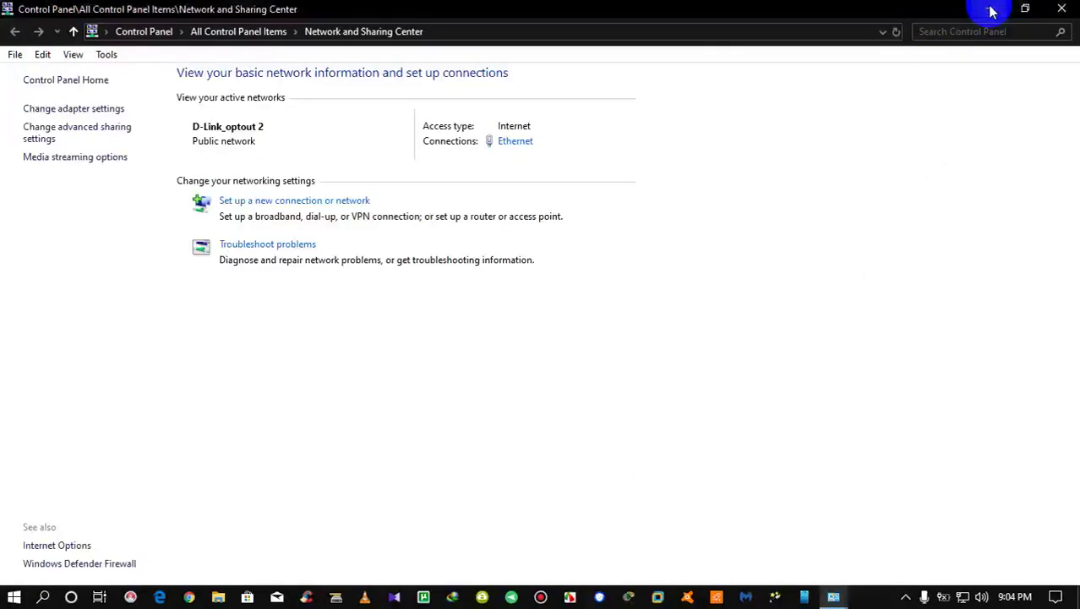
{"action": "left_click", "coordinate": [991, 10]}
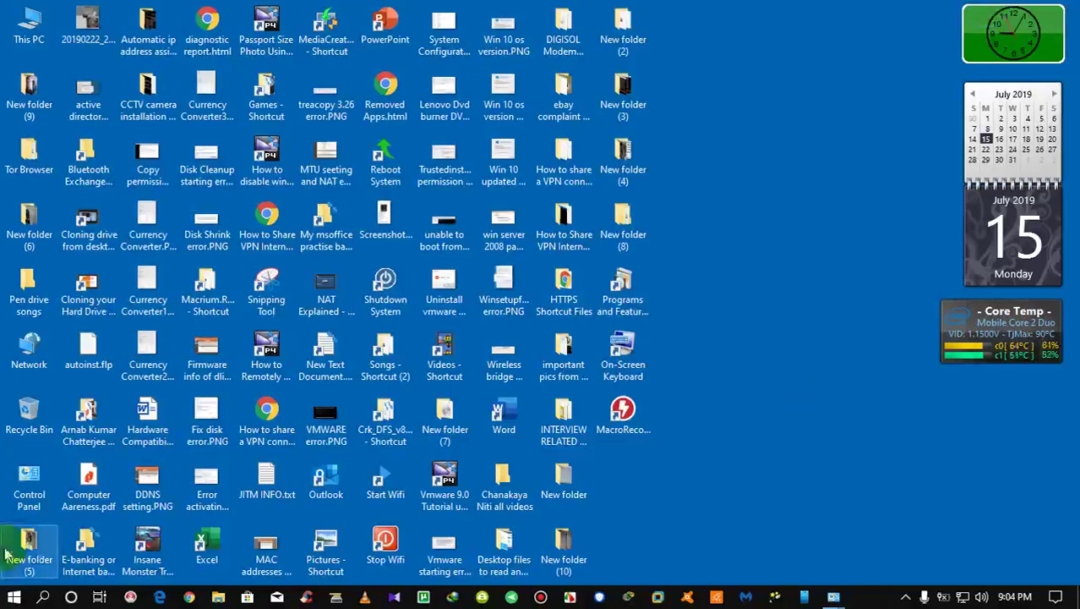
{"action": "right_click", "coordinate": [14, 597]}
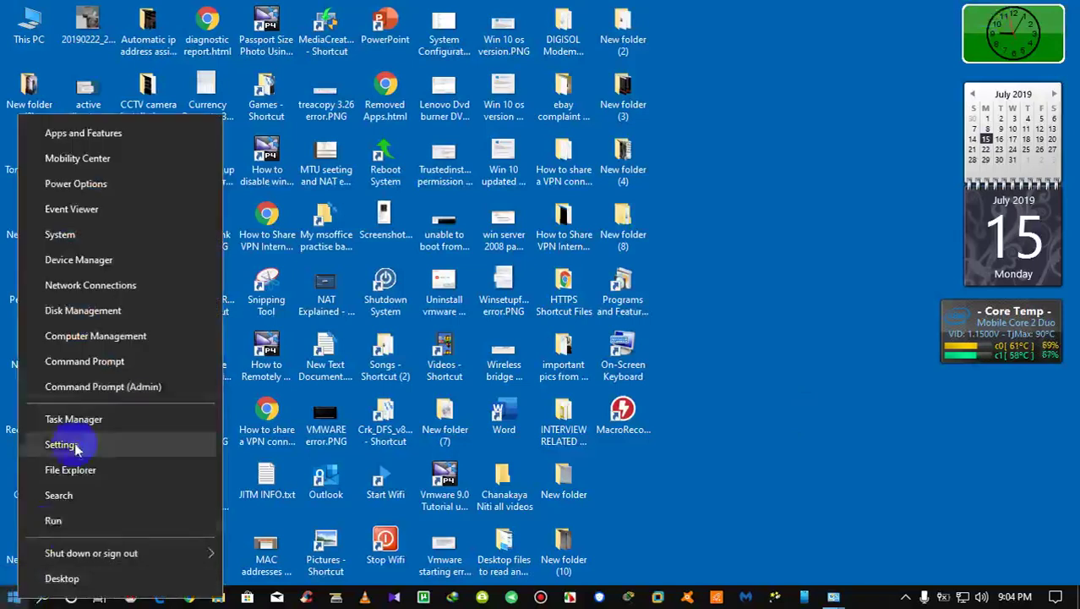
{"action": "left_click", "coordinate": [103, 389]}
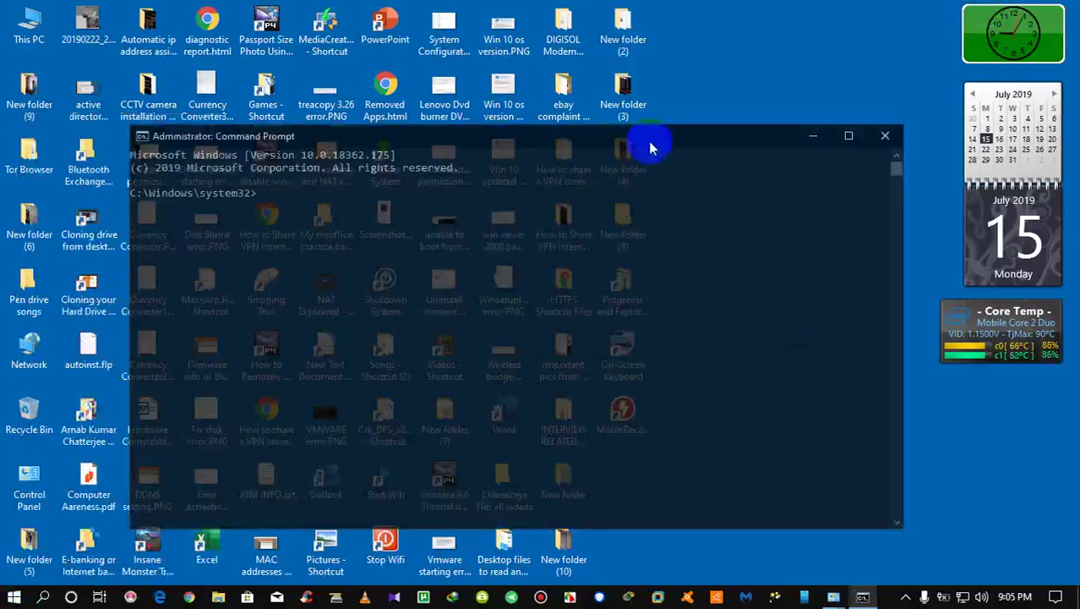
{"action": "left_click_drag", "start_coordinate": [650, 145], "coordinate": [698, 119]}
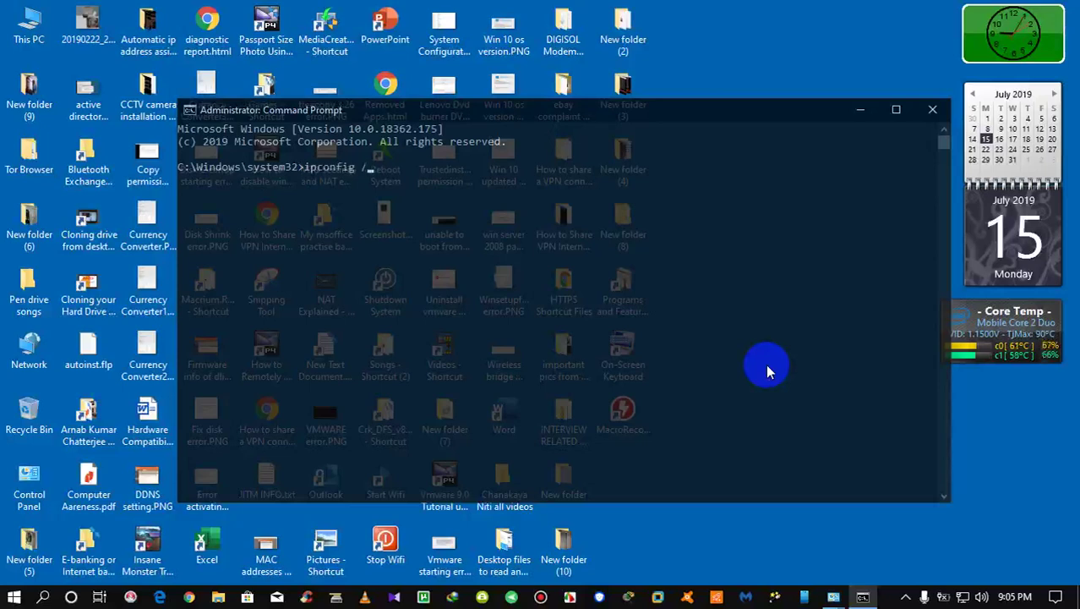
Step: Run ipconfig /all, examine the Ethernet adapter's IPv4 address, gateway and DNS servers, and close Command Prompt
{"action": "type", "text": "l"}
{"action": "key", "text": "Return"}
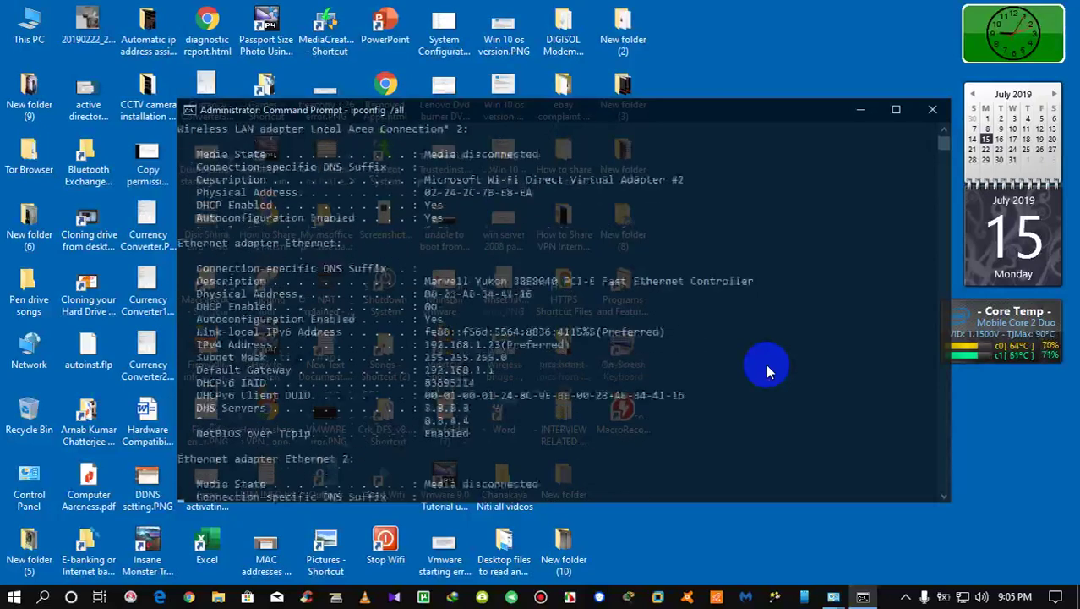
{"action": "left_click", "coordinate": [944, 135]}
{"action": "left_click", "coordinate": [945, 135]}
{"action": "left_click", "coordinate": [944, 135]}
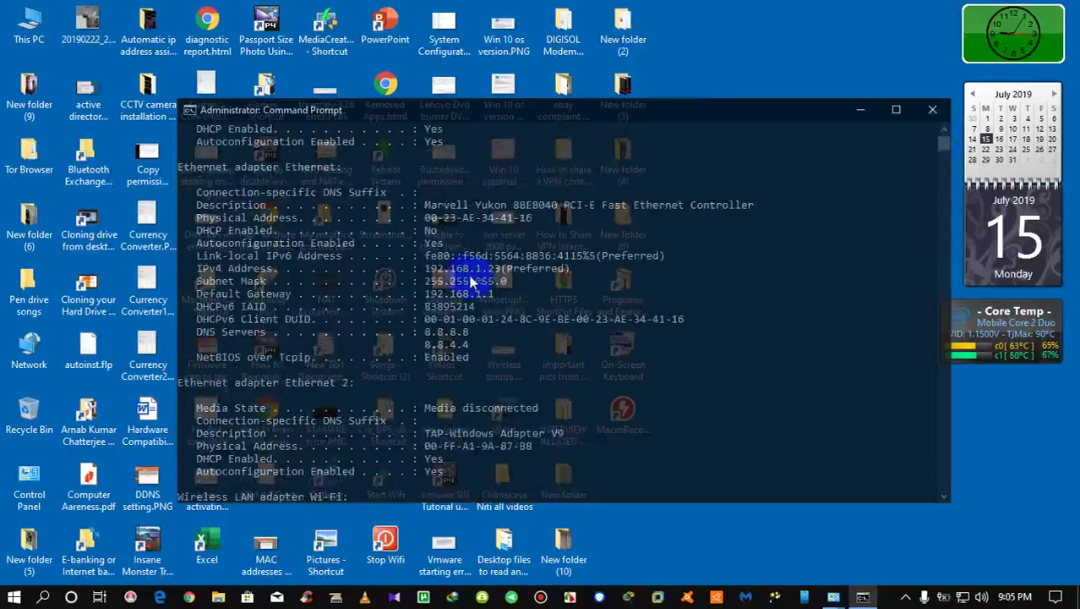
{"action": "left_click", "coordinate": [945, 496]}
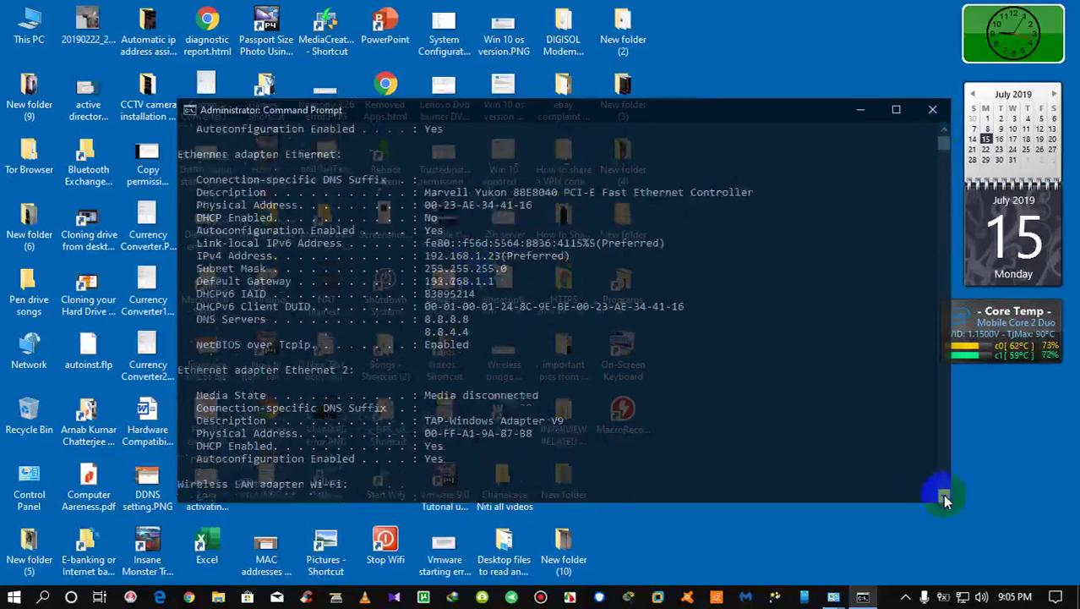
{"action": "left_click", "coordinate": [946, 496]}
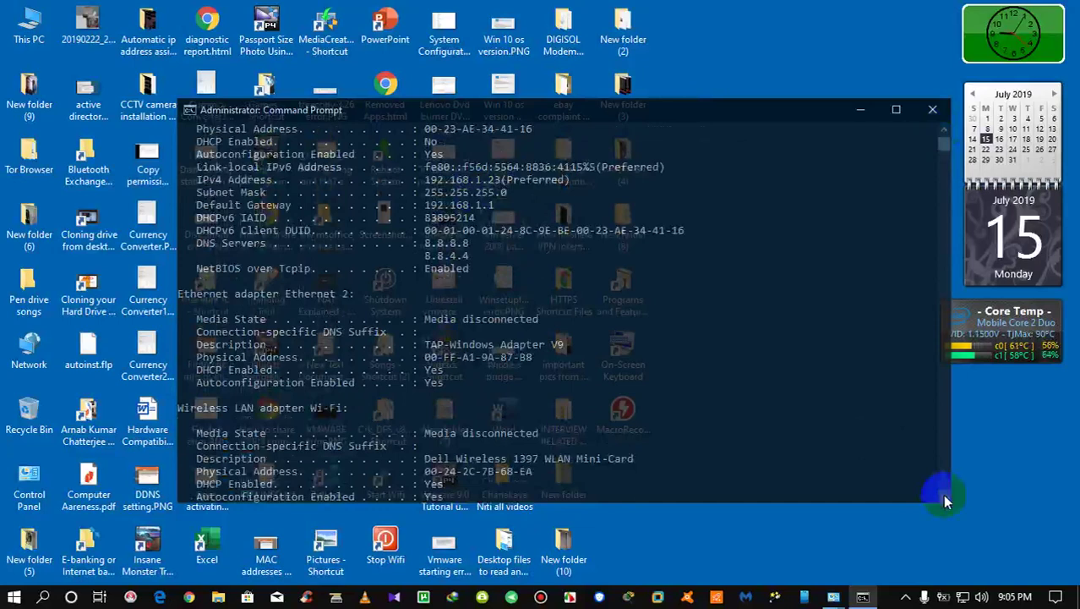
{"action": "left_click", "coordinate": [945, 496]}
{"action": "left_click", "coordinate": [945, 496]}
{"action": "left_click", "coordinate": [933, 109]}
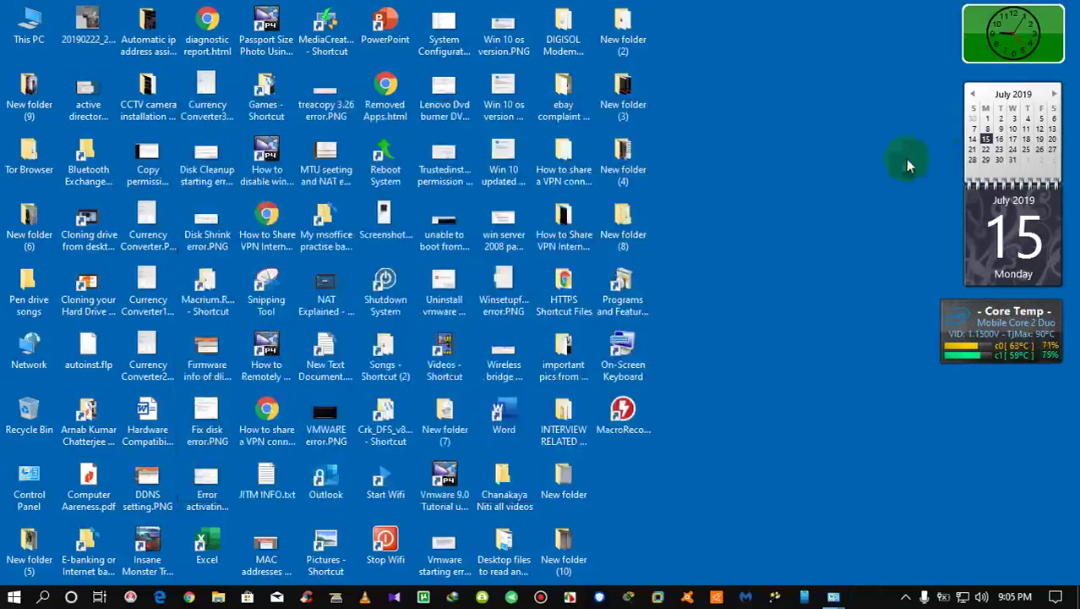
Step: Close the minimized Network Connections and Network and Sharing Center windows
{"action": "mouse_move", "coordinate": [834, 596]}
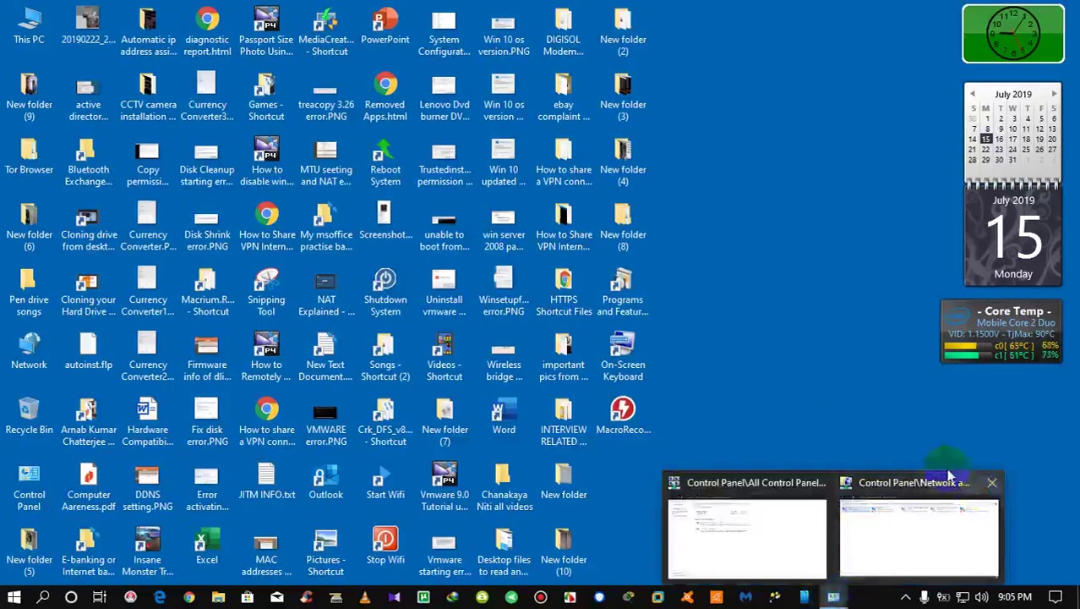
{"action": "left_click", "coordinate": [992, 482]}
{"action": "left_click", "coordinate": [905, 483]}
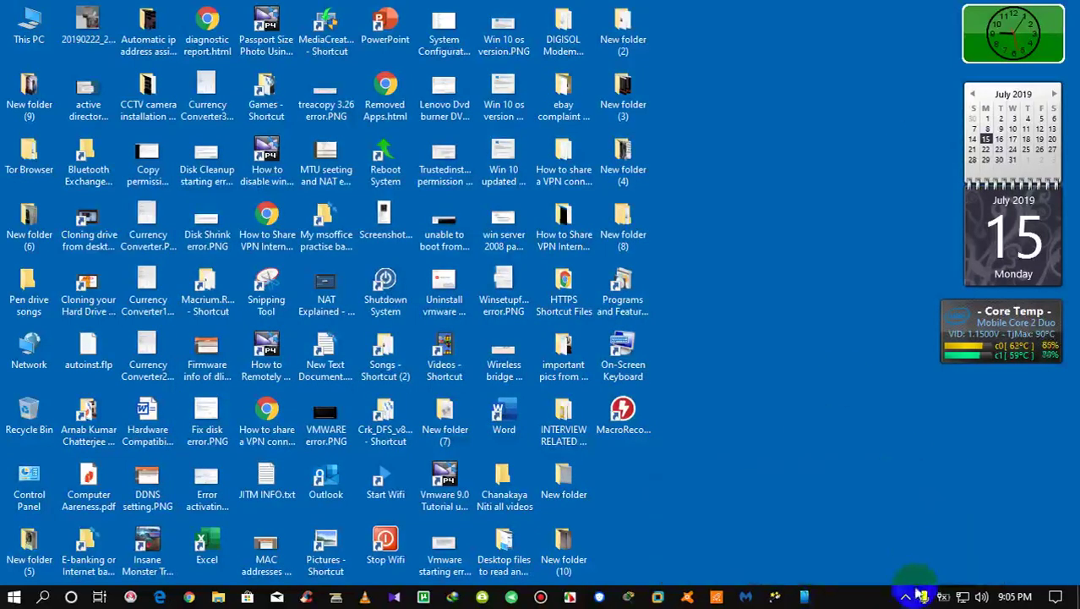